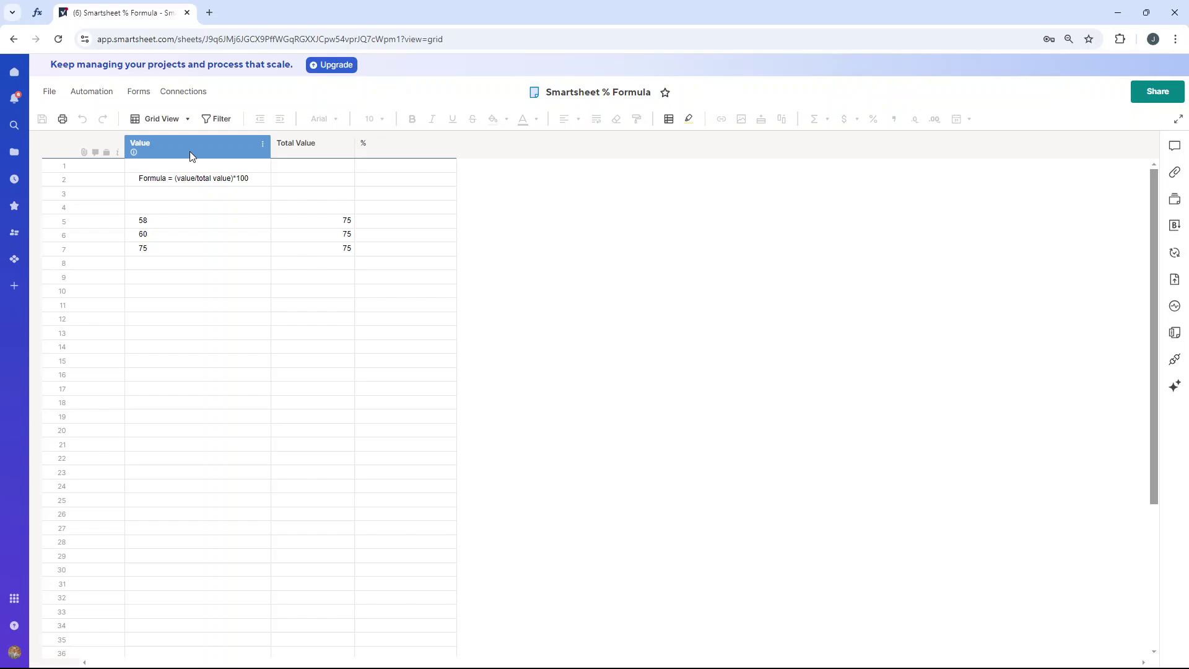
Fill the row-2 formula note with yellow and highlight its *100 part
{"action": "left_click", "coordinate": [210, 177]}
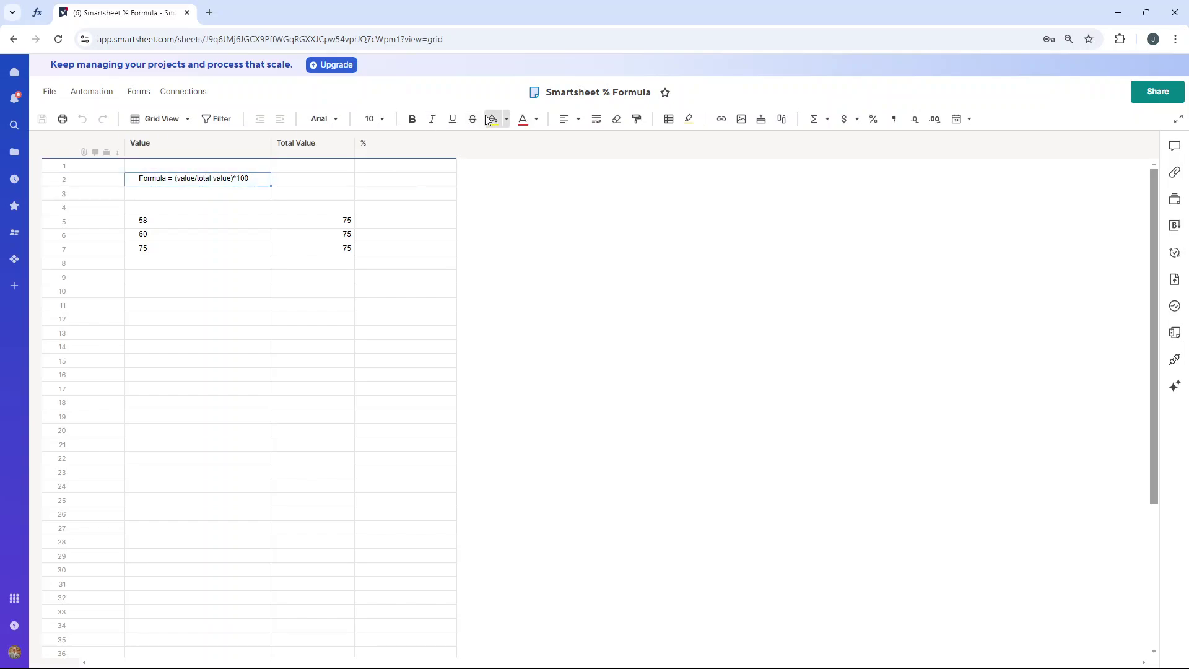
{"action": "left_click", "coordinate": [493, 119]}
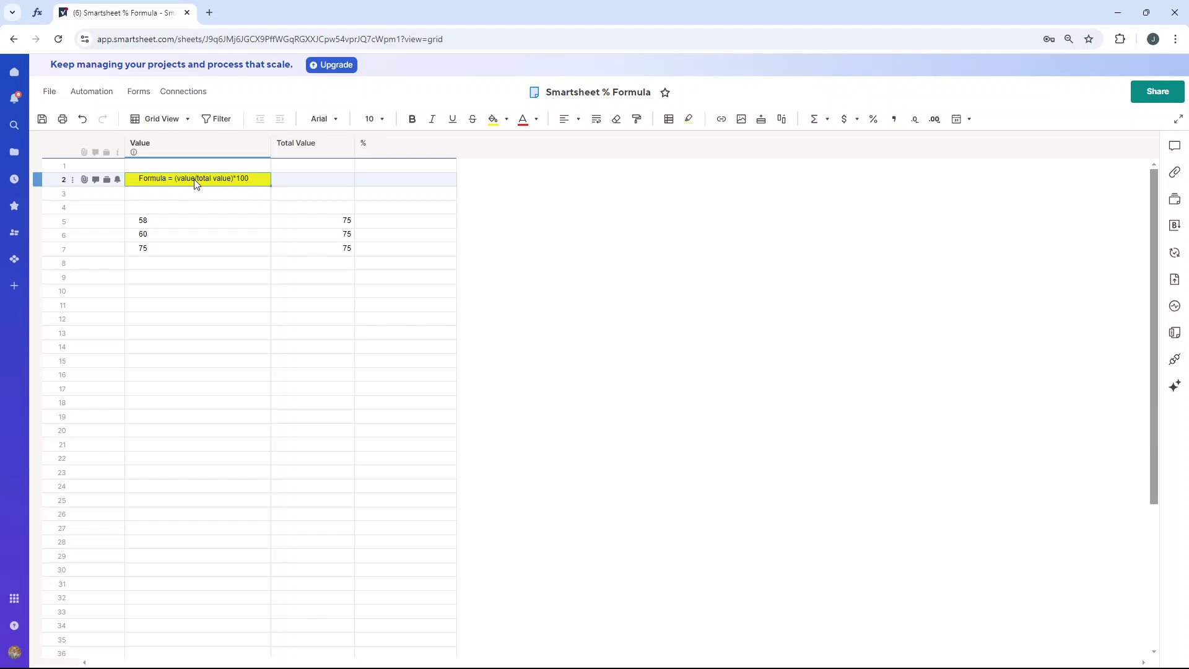
{"action": "double_click", "coordinate": [243, 181]}
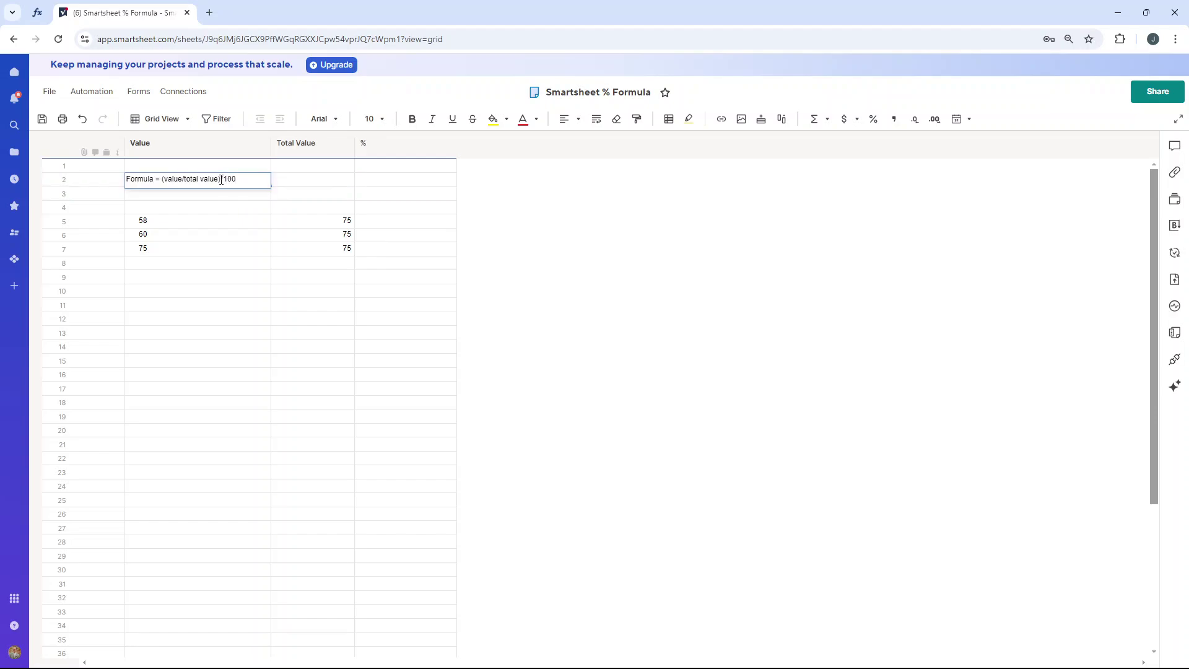
{"action": "left_click_drag", "start_coordinate": [221, 180], "coordinate": [239, 182]}
{"action": "left_click", "coordinate": [586, 236]}
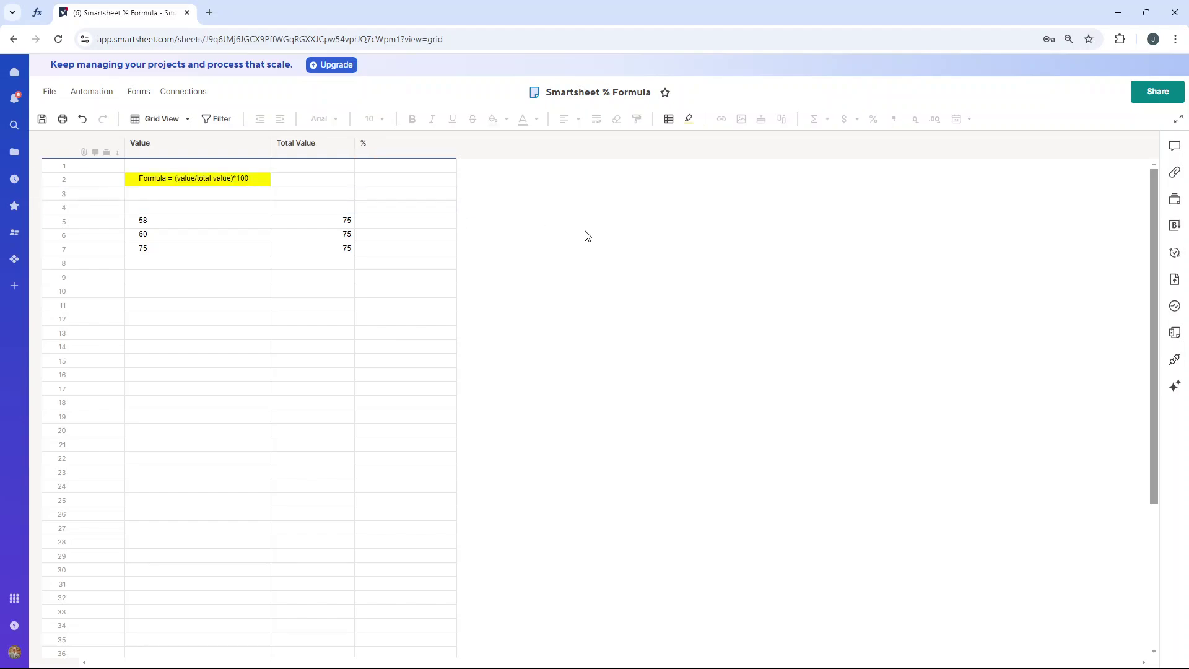
{"action": "left_click", "coordinate": [345, 222]}
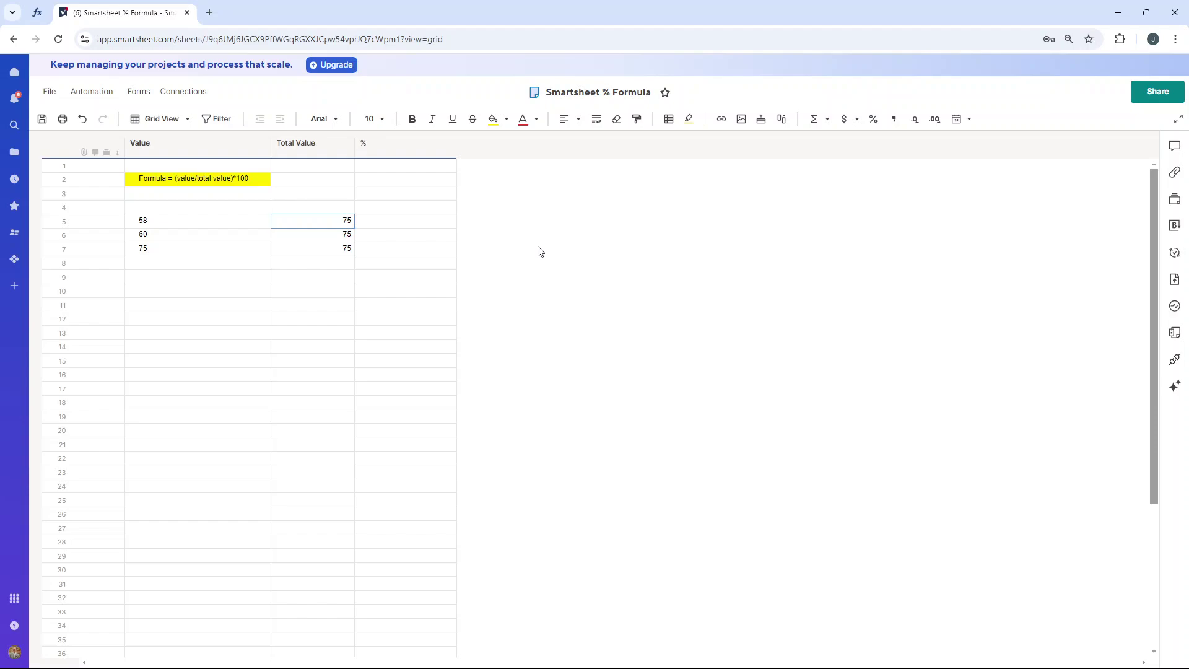
{"action": "left_click", "coordinate": [214, 228]}
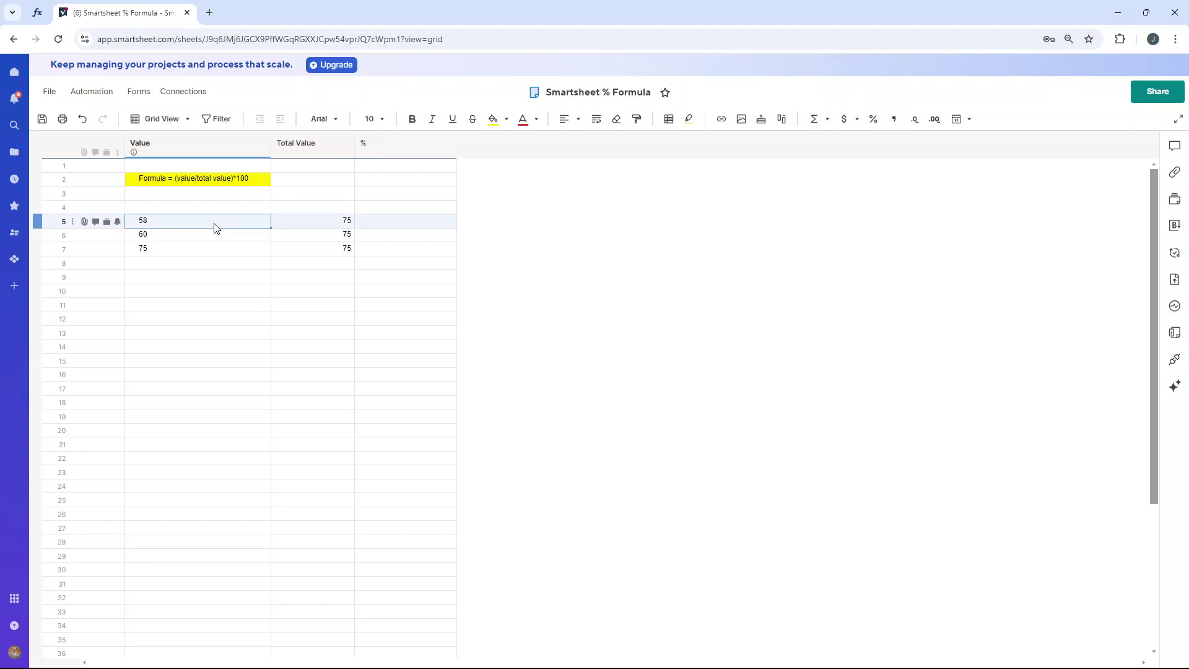
{"action": "left_click", "coordinate": [214, 238]}
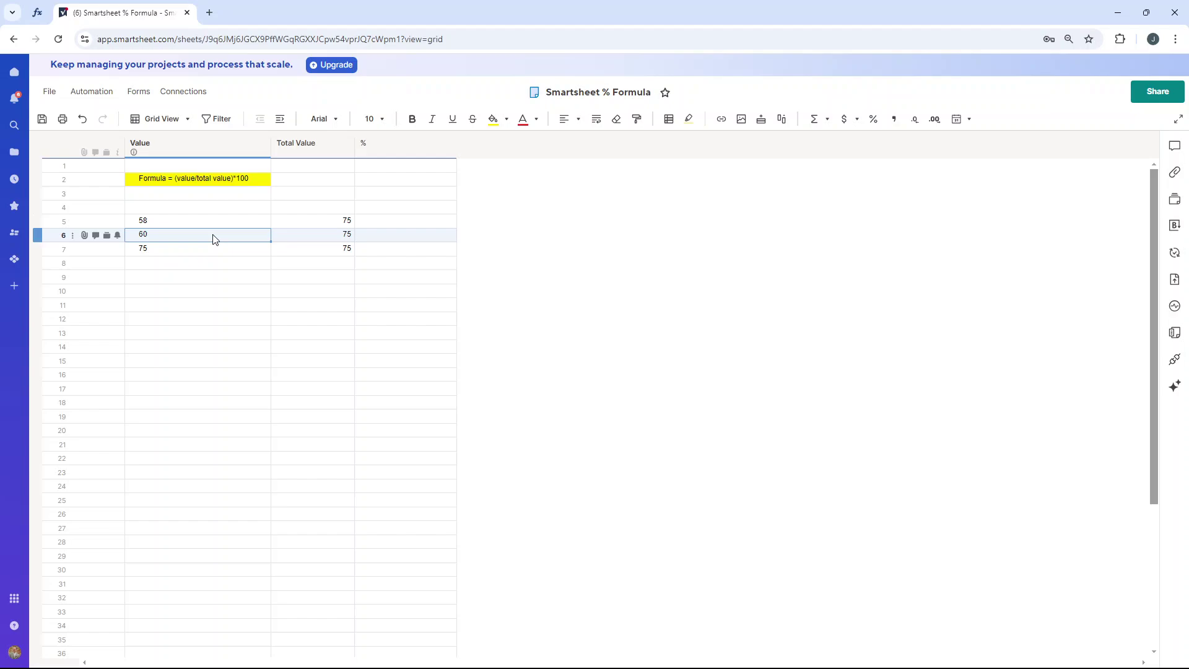
{"action": "left_click", "coordinate": [193, 249]}
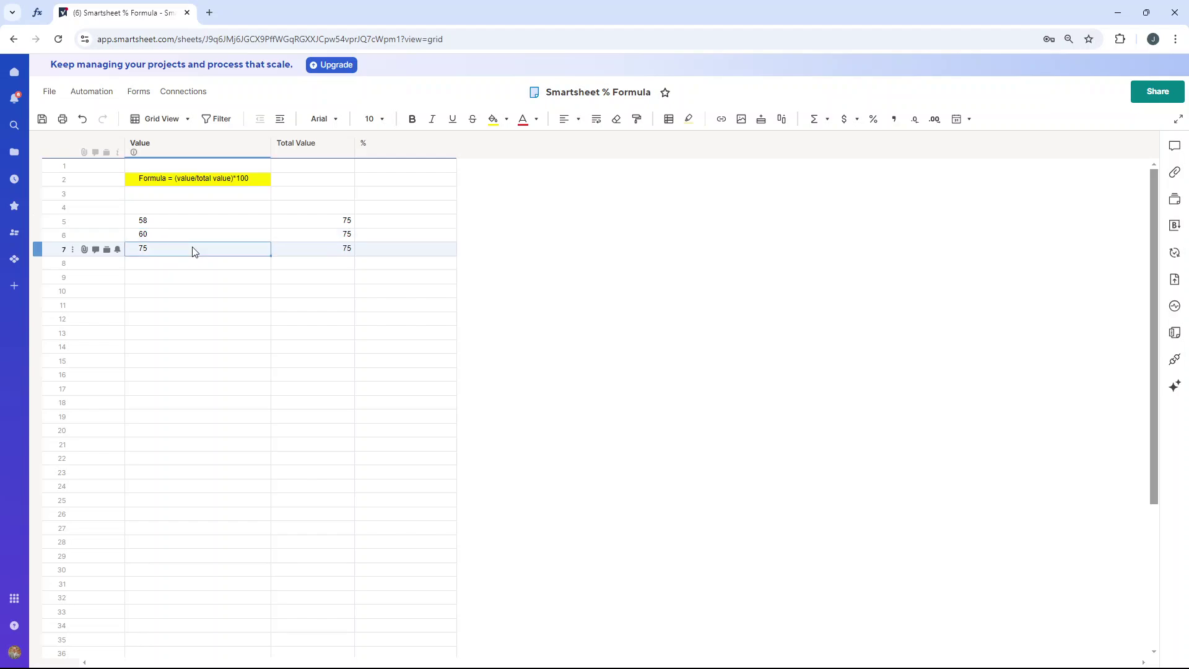
{"action": "left_click", "coordinate": [377, 223]}
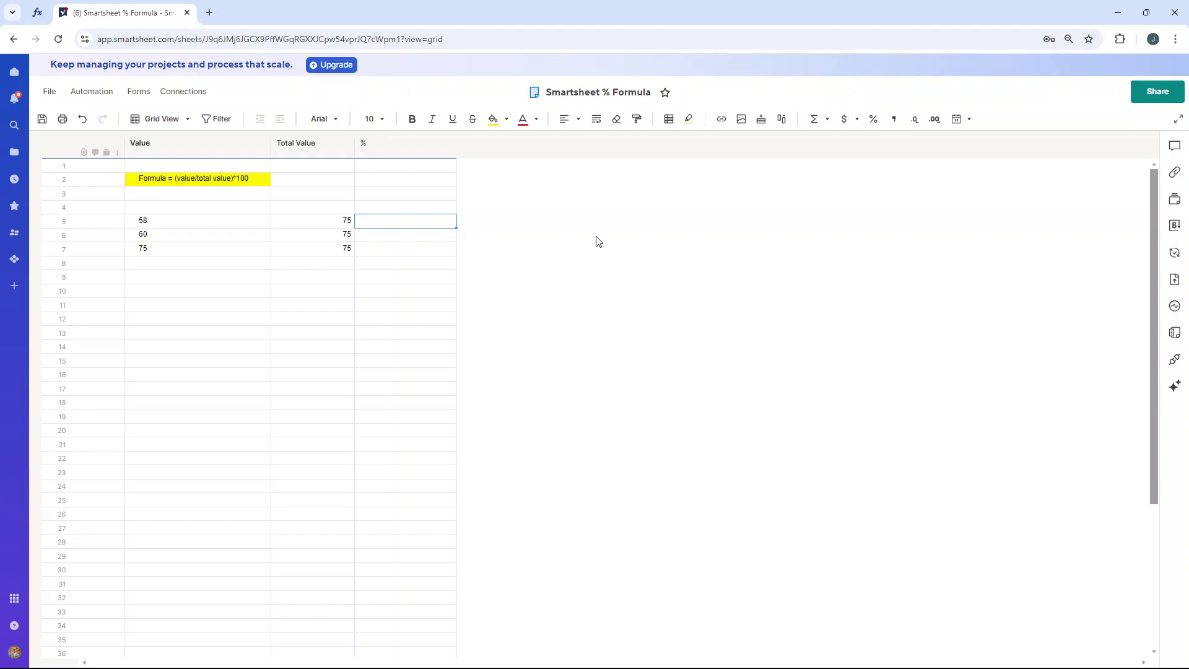
{"action": "type", "text": "=("}
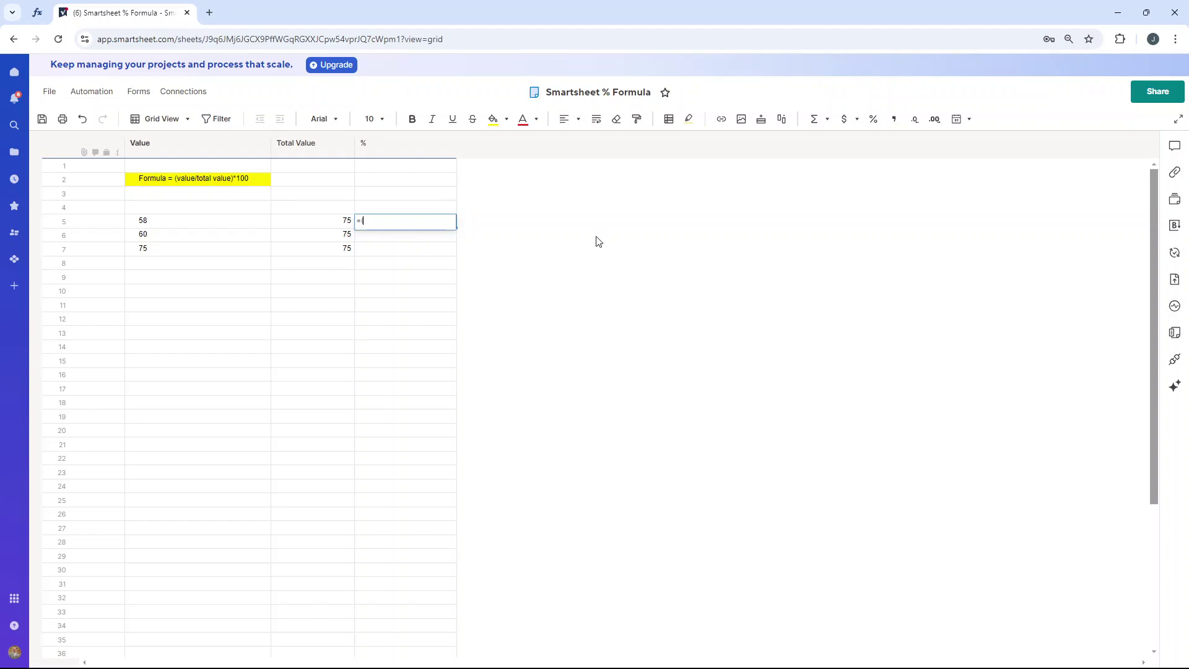
{"action": "left_click", "coordinate": [231, 225]}
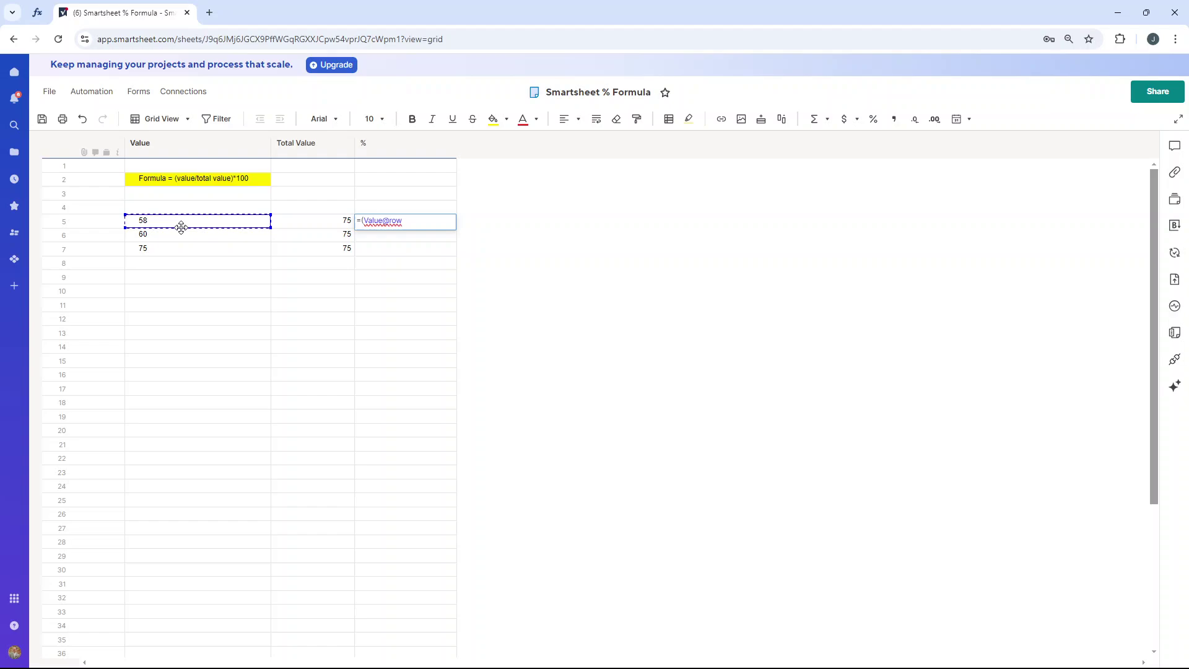
{"action": "type", "text": "/"}
{"action": "left_click", "coordinate": [296, 225]}
{"action": "type", "text": ")"}
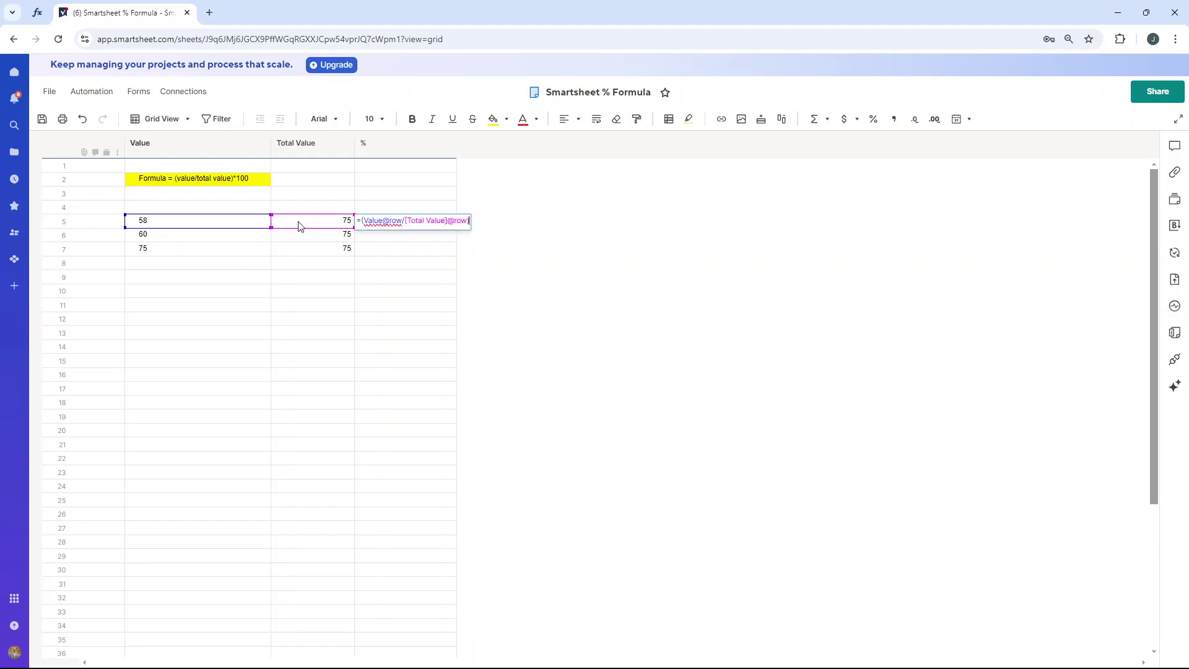
{"action": "type", "text": "*100"}
{"action": "key", "text": "Return"}
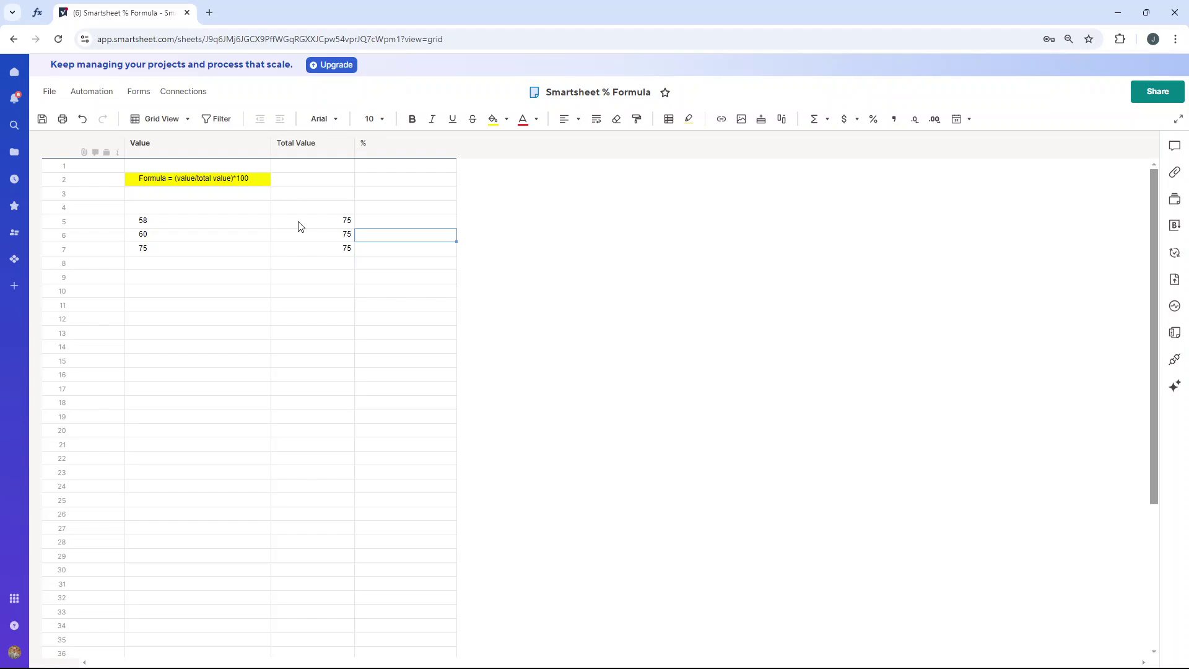
{"action": "key", "text": "Up"}
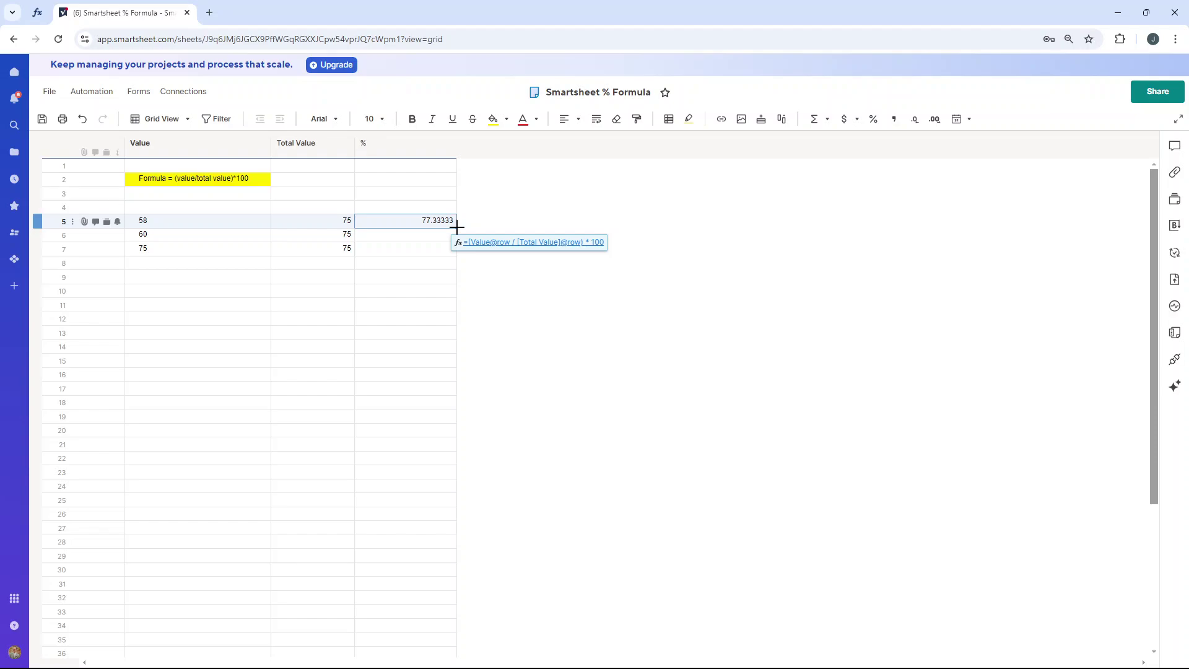
Fill the % formula down to rows 6 and 7, giving 80 and 100
{"action": "left_click_drag", "start_coordinate": [456, 228], "coordinate": [452, 252]}
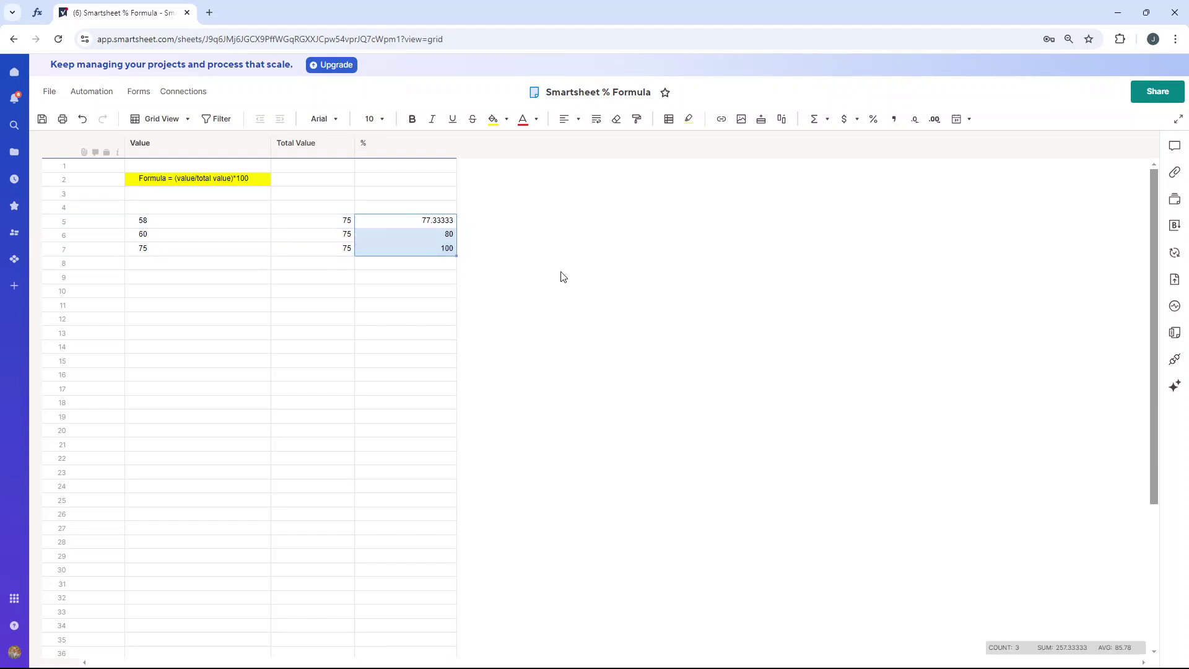
{"action": "left_click", "coordinate": [441, 236]}
{"action": "left_click", "coordinate": [189, 239]}
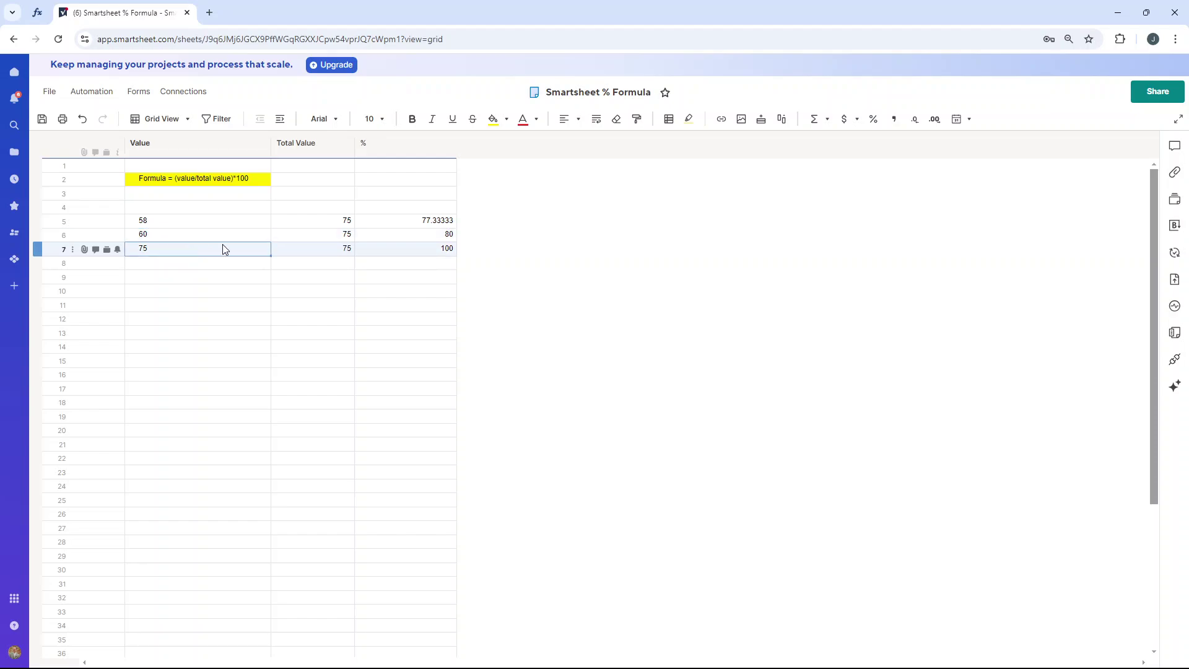
Narrow the % column and select the row 5–7 % results
{"action": "left_click", "coordinate": [373, 146]}
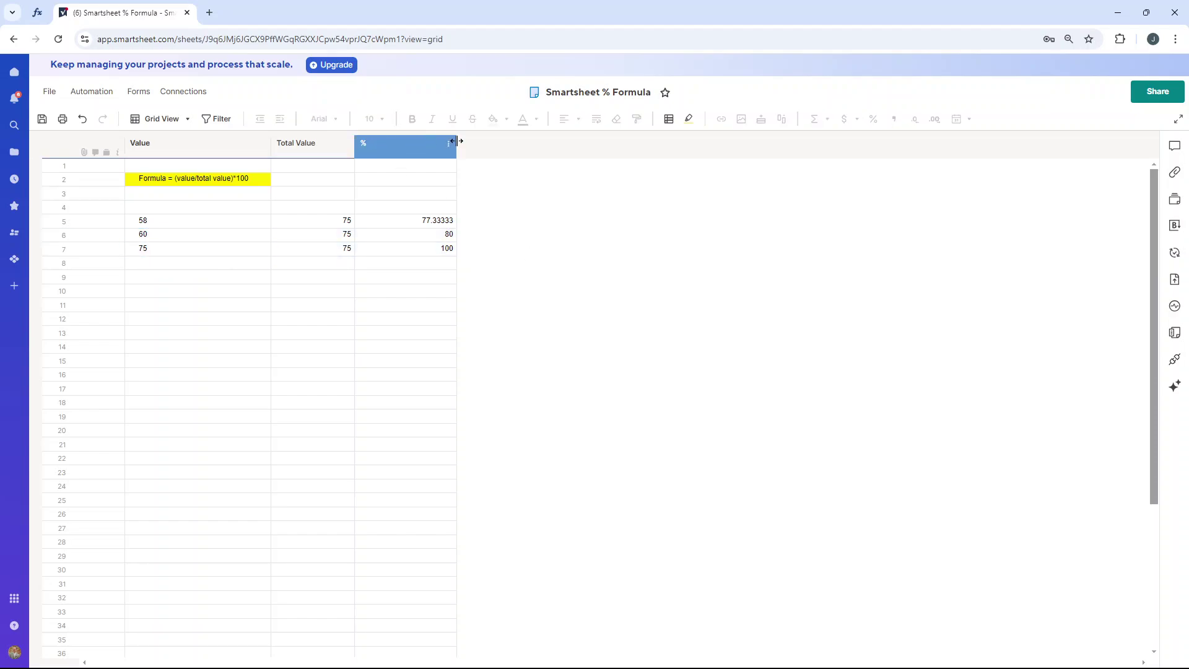
{"action": "left_click_drag", "start_coordinate": [456, 140], "coordinate": [399, 140]}
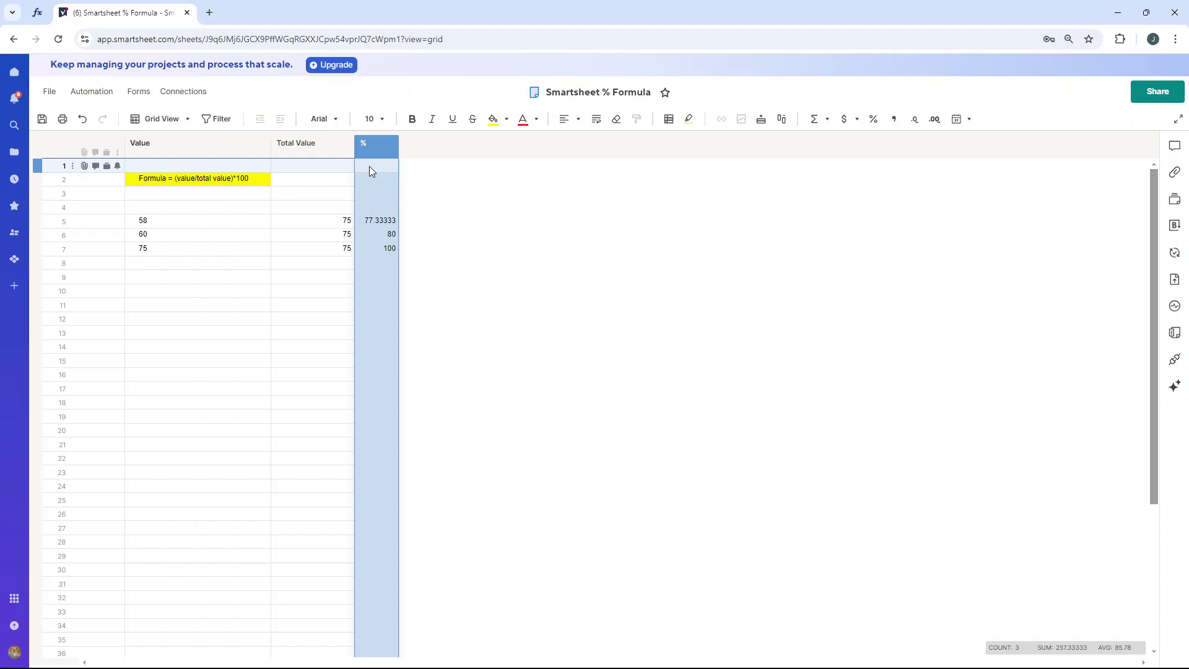
{"action": "left_click", "coordinate": [450, 205]}
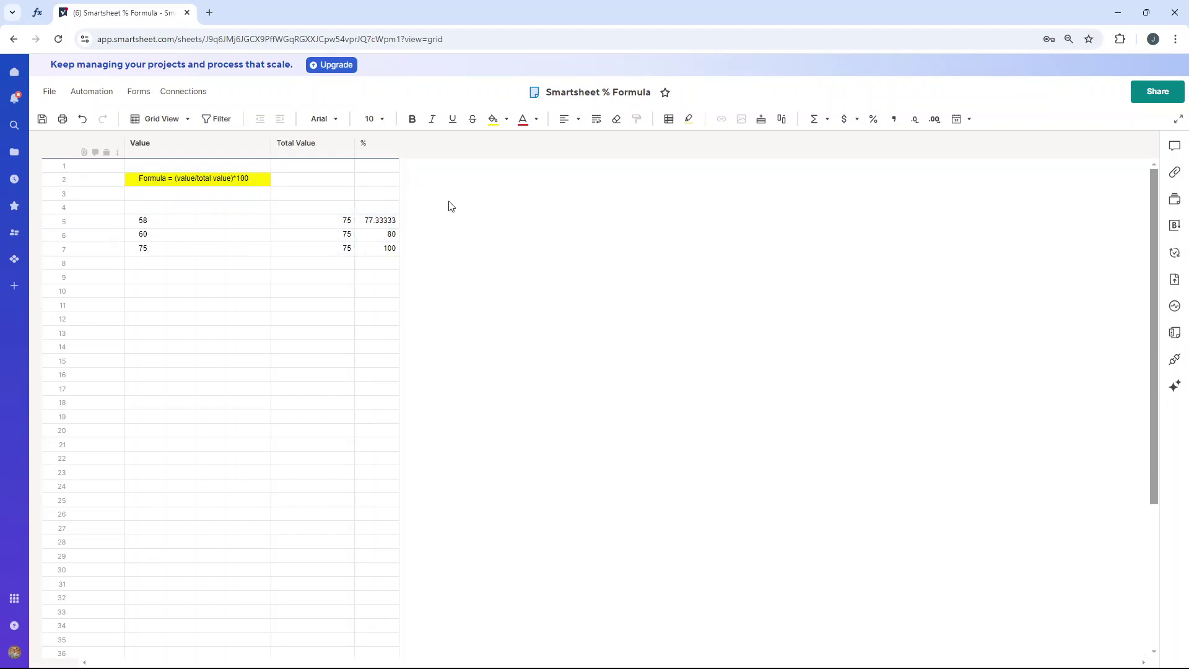
{"action": "left_click", "coordinate": [370, 220]}
{"action": "left_click", "coordinate": [387, 248], "text": "shift"}
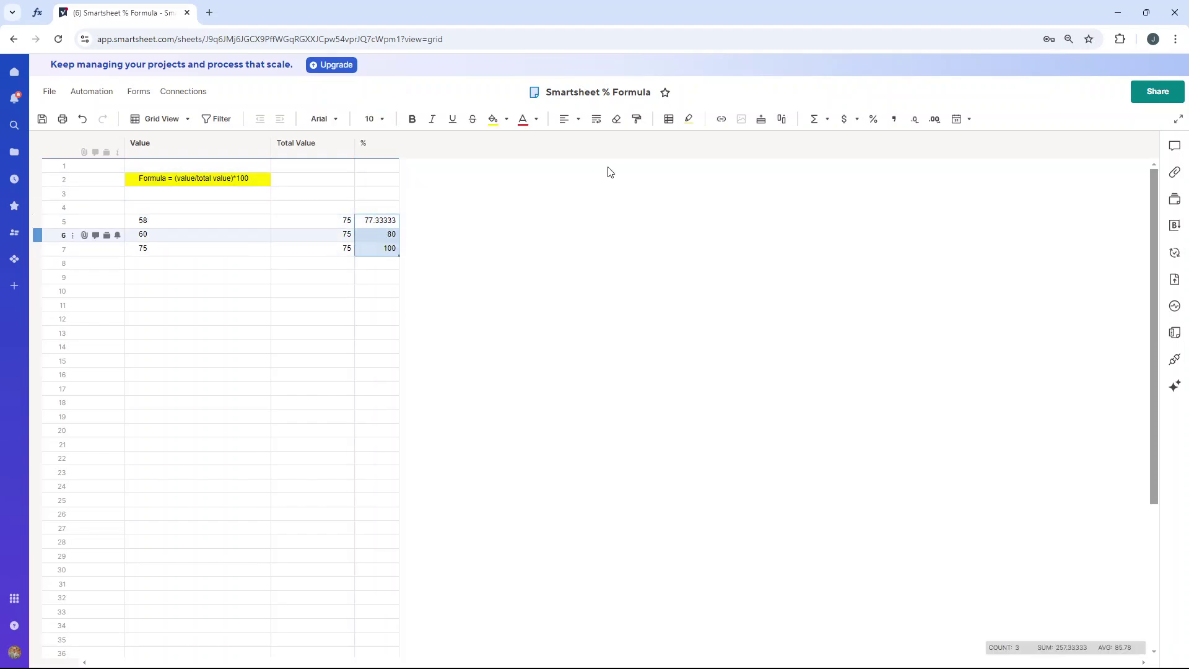
Show the % results as percentages (7,733%, 8,000%, 10,000%) and widen the column
{"action": "left_click", "coordinate": [873, 119]}
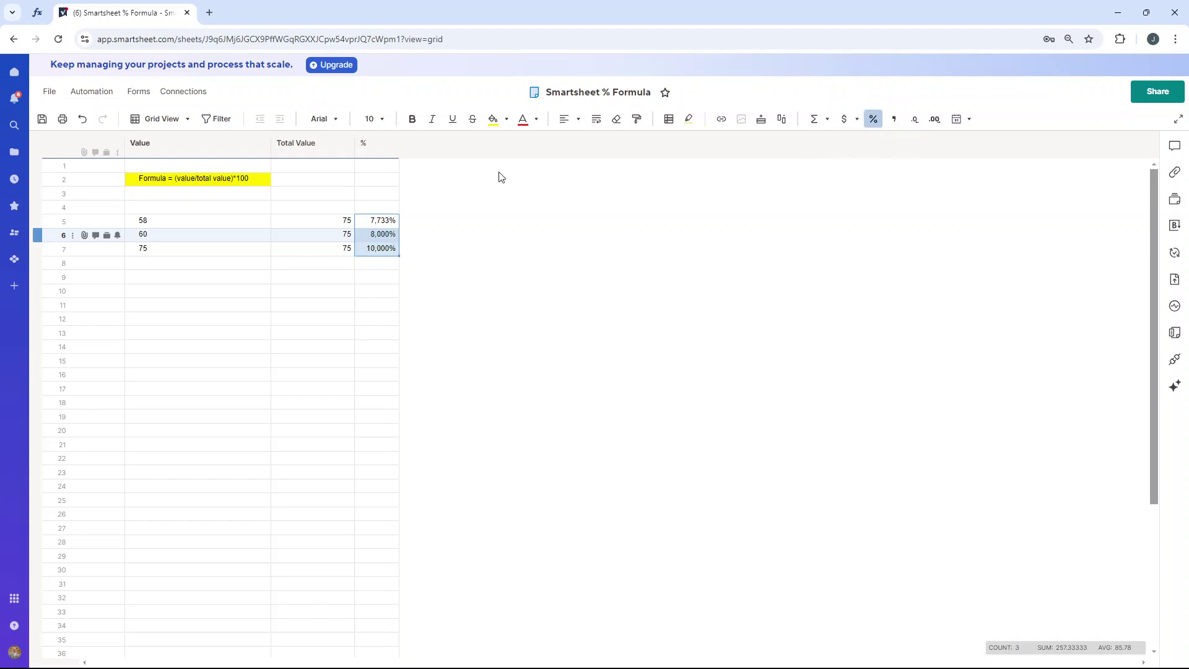
{"action": "left_click_drag", "start_coordinate": [400, 146], "coordinate": [427, 149]}
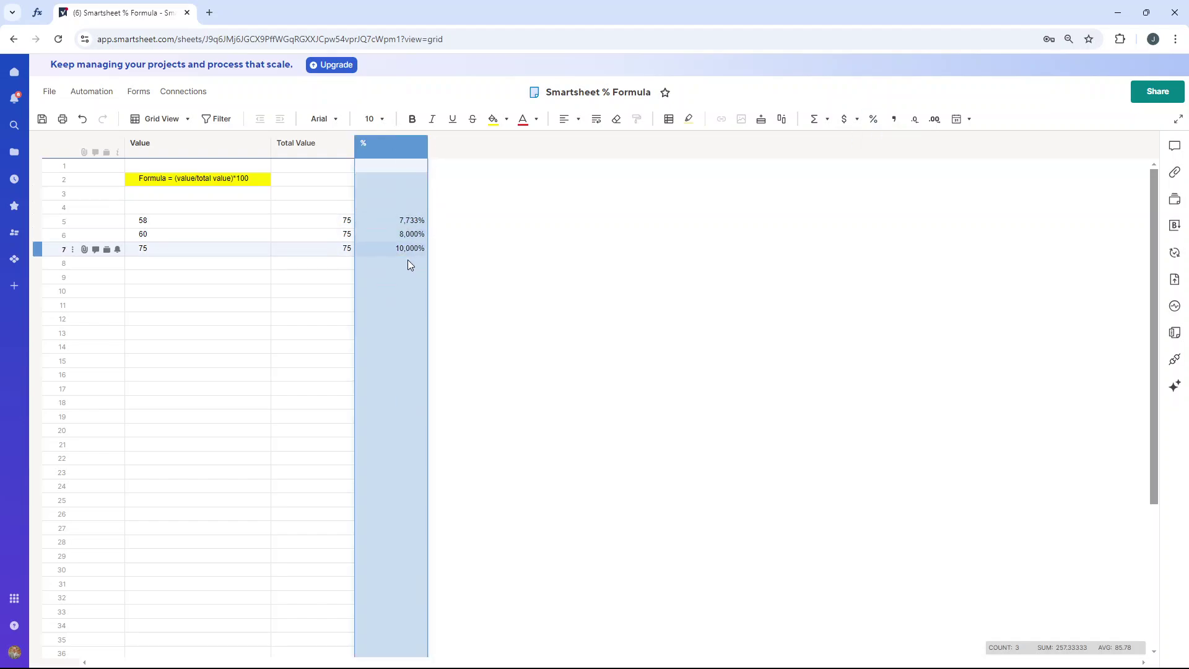
{"action": "left_click", "coordinate": [406, 223]}
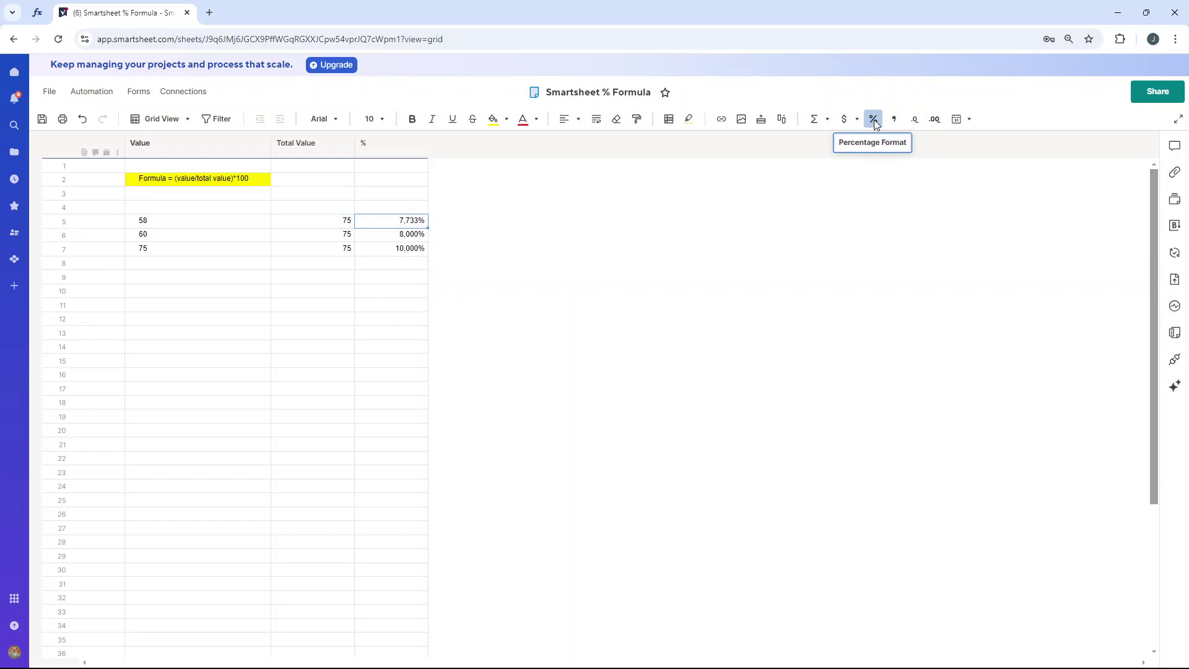
Remove the * 100 from row 5's % formula so it reads 77%
{"action": "double_click", "coordinate": [412, 223]}
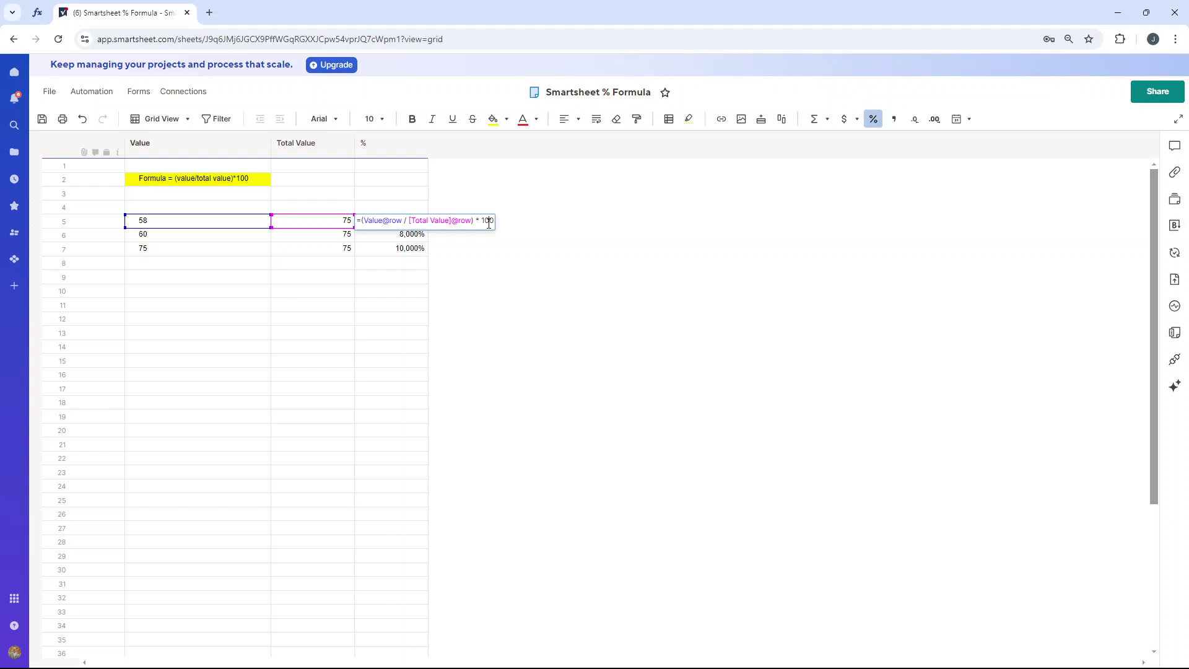
{"action": "double_click", "coordinate": [489, 221]}
{"action": "key", "text": "BackSpace"}
{"action": "key", "text": "BackSpace"}
{"action": "key", "text": "BackSpace"}
{"action": "key", "text": "BackSpace"}
{"action": "key", "text": "Return"}
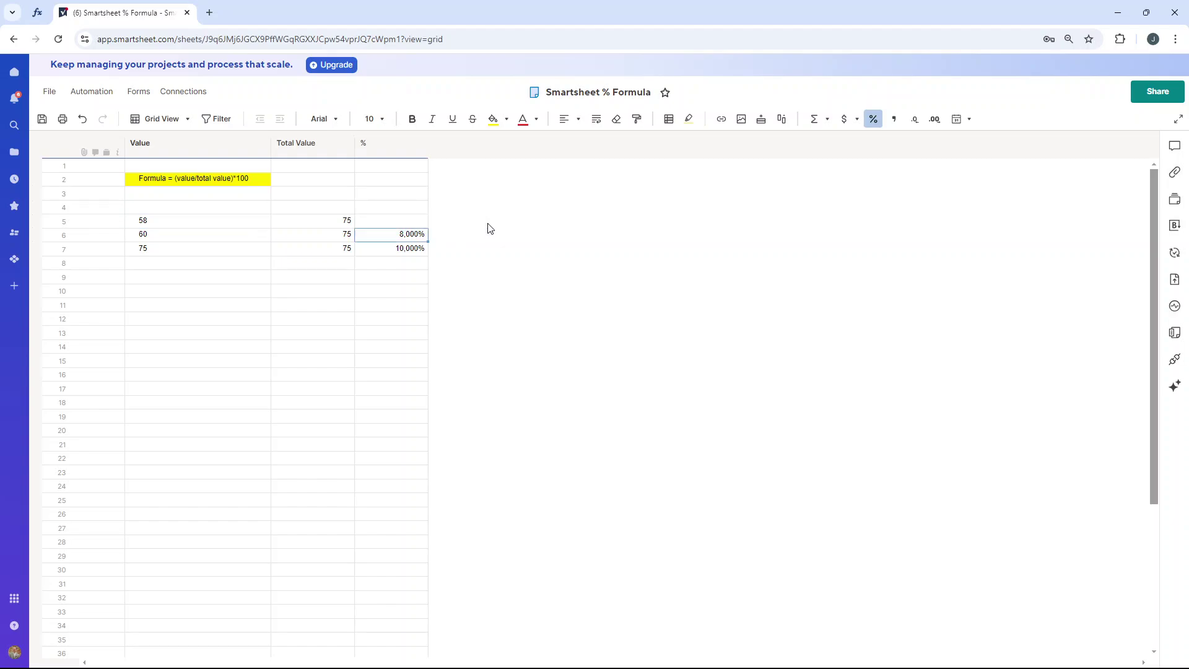
{"action": "double_click", "coordinate": [399, 221]}
{"action": "type", "text": "=(Value@row / [Total Value]@row)"}
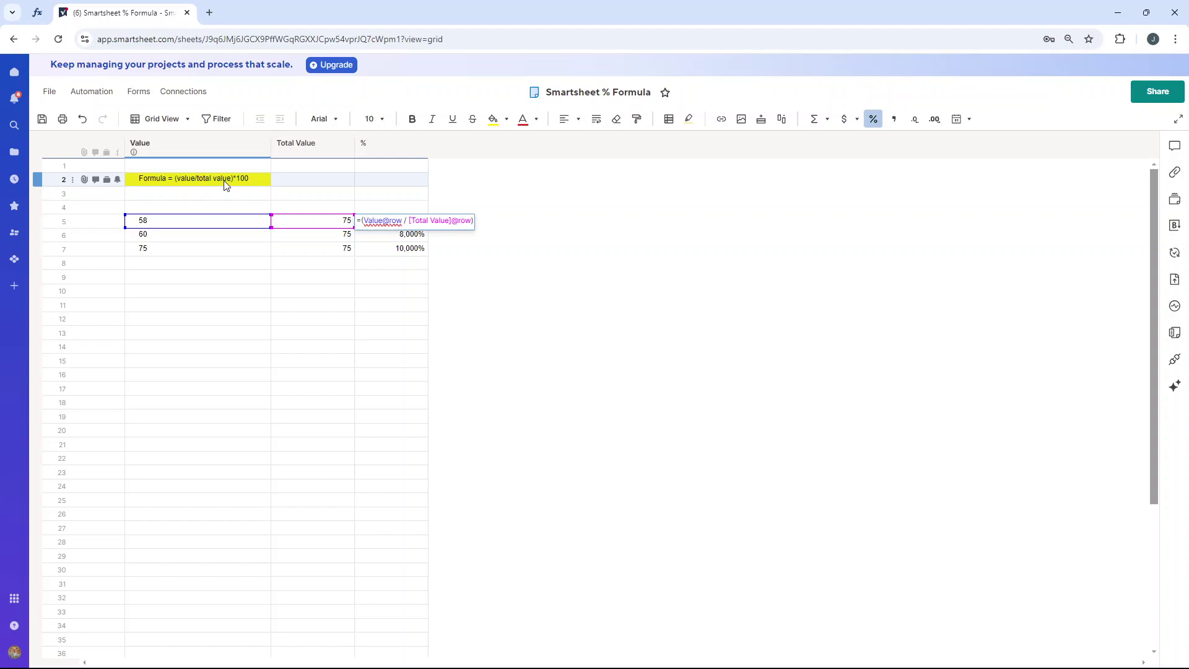
{"action": "left_click", "coordinate": [560, 284]}
{"action": "left_click", "coordinate": [396, 221]}
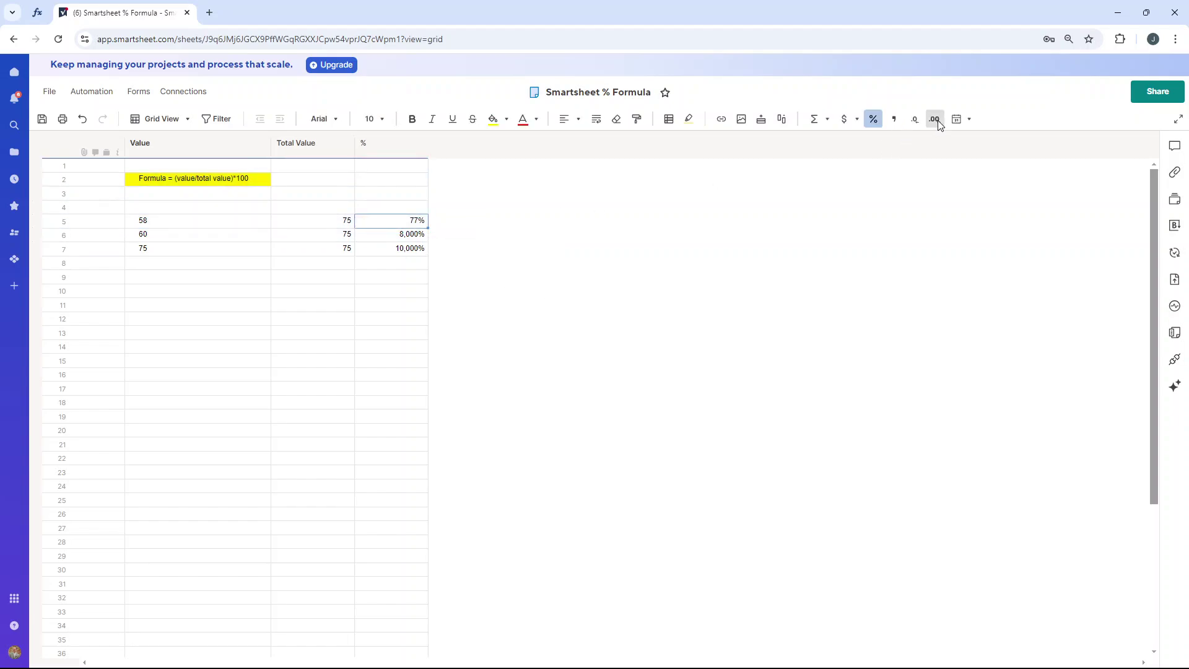
Remove the * 100 from the row 6 and 7 formulas, giving 80% and 100%
{"action": "double_click", "coordinate": [406, 234]}
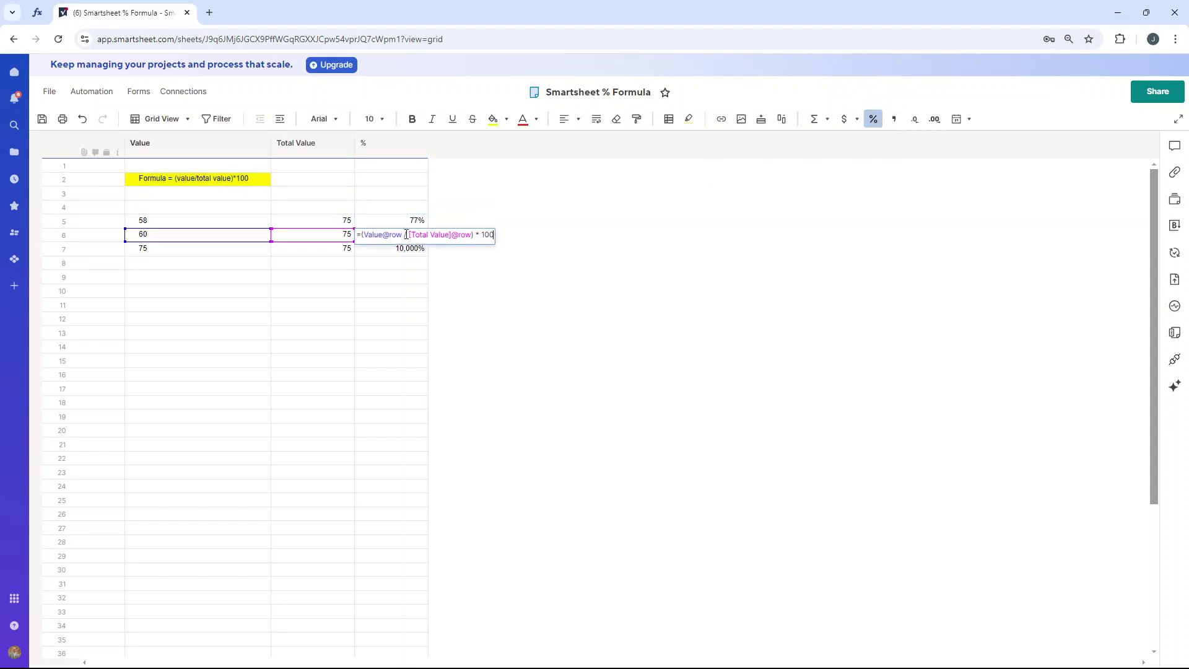
{"action": "key", "text": "BackSpace"}
{"action": "key", "text": "BackSpace"}
{"action": "key", "text": "BackSpace"}
{"action": "key", "text": "BackSpace"}
{"action": "key", "text": "BackSpace"}
{"action": "key", "text": "BackSpace"}
{"action": "key", "text": "Return"}
{"action": "double_click", "coordinate": [415, 248]}
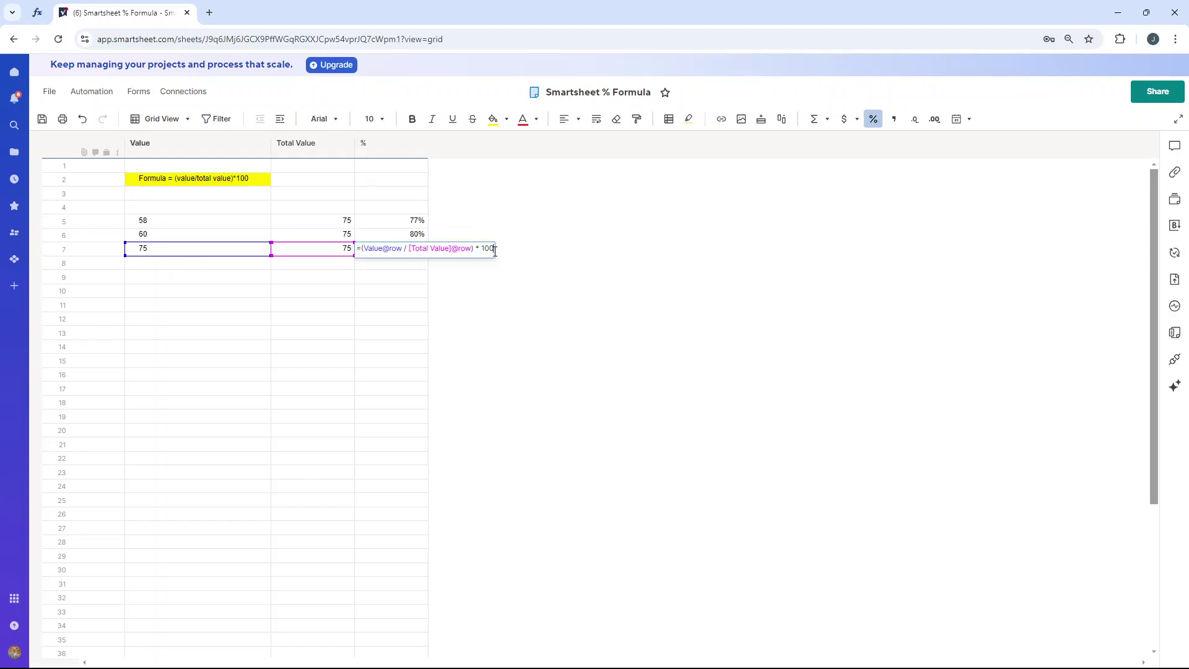
{"action": "key", "text": "BackSpace"}
{"action": "key", "text": "BackSpace"}
{"action": "key", "text": "BackSpace"}
{"action": "key", "text": "BackSpace"}
{"action": "key", "text": "BackSpace"}
{"action": "key", "text": "BackSpace"}
{"action": "key", "text": "Return"}
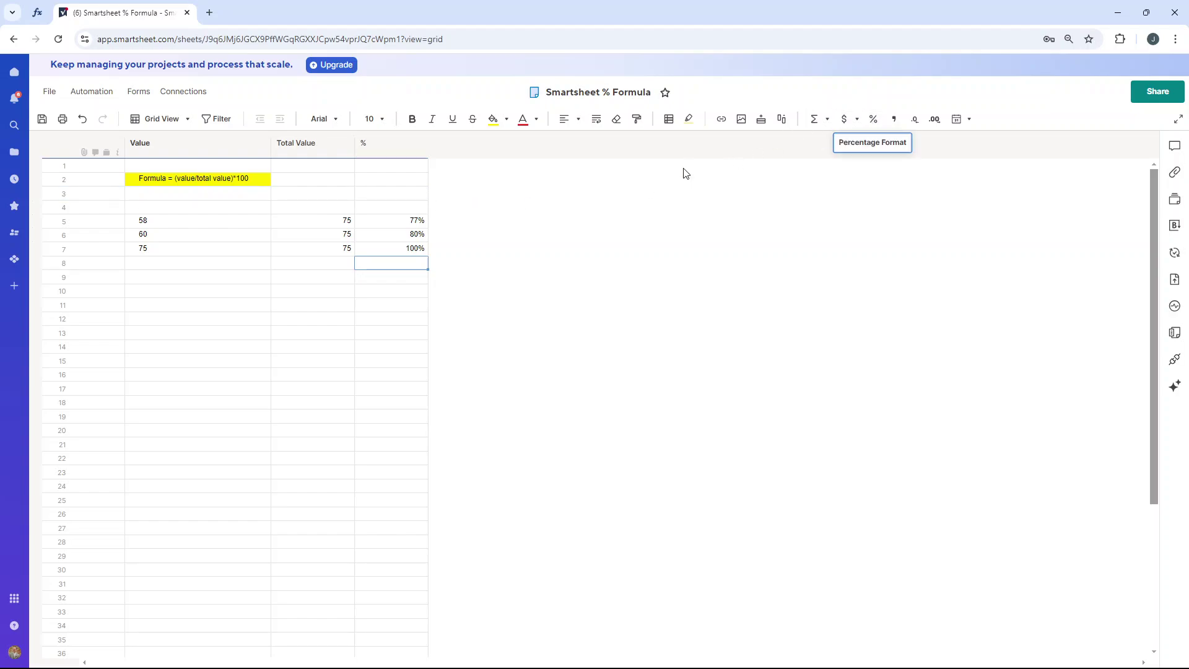
{"action": "left_click_drag", "start_coordinate": [421, 222], "coordinate": [424, 250]}
Select the empty row-11 % cell, discarding a stray 0 entry
{"action": "left_click", "coordinate": [545, 274]}
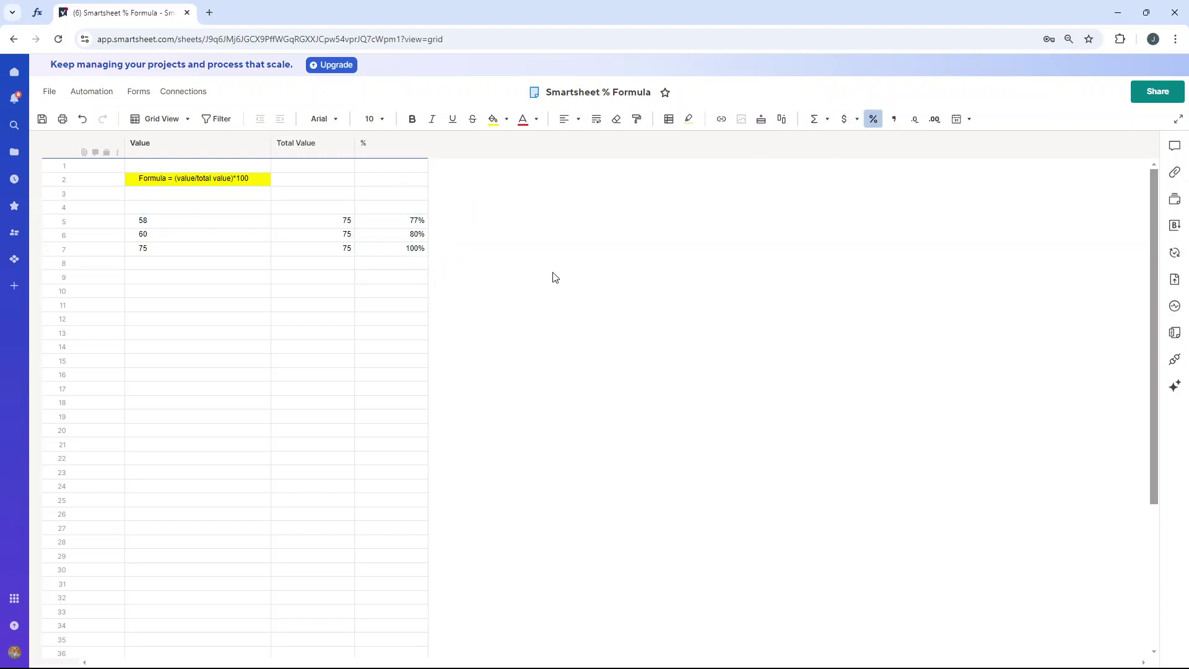
{"action": "left_click", "coordinate": [406, 308]}
{"action": "type", "text": "0"}
{"action": "key", "text": "BackSpace"}
{"action": "left_click_drag", "start_coordinate": [392, 305], "coordinate": [391, 362]}
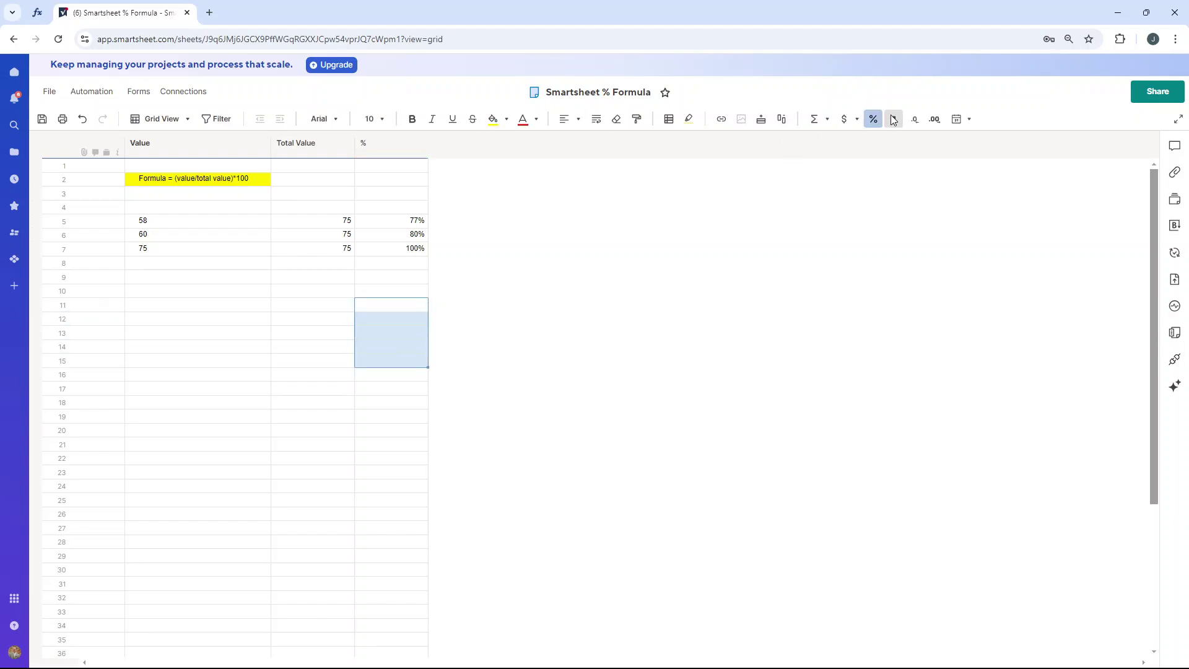
{"action": "left_click", "coordinate": [379, 307]}
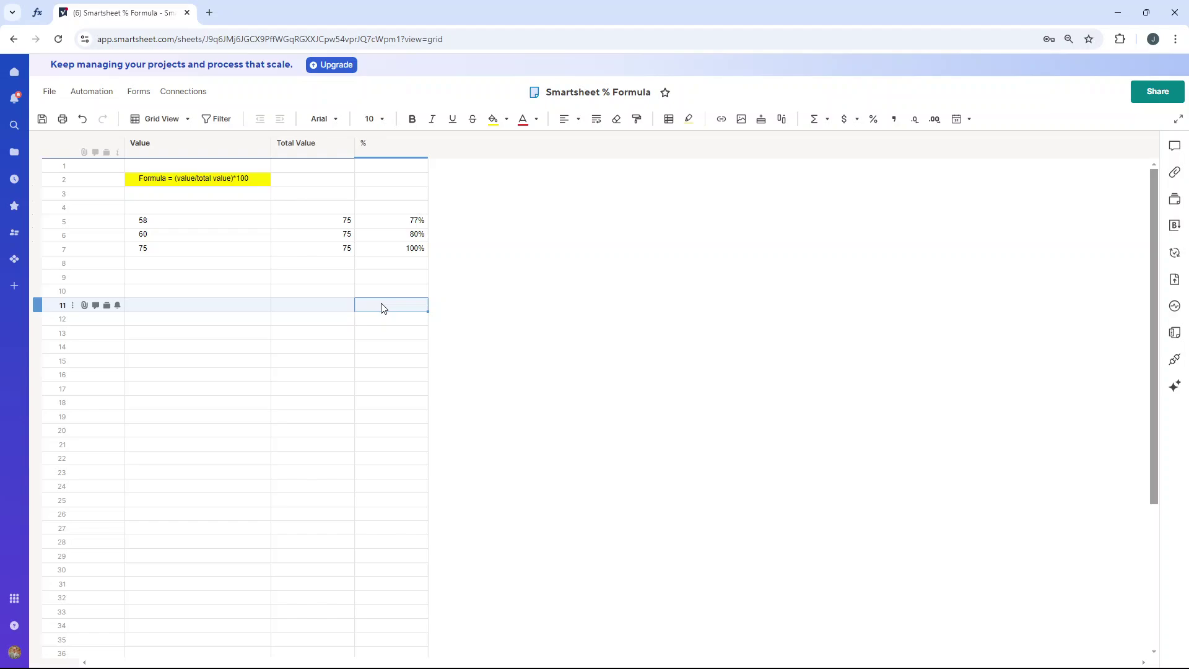
Enter 0.1, 0.45 and 0.83 in rows 11–13 of the % column
{"action": "double_click", "coordinate": [382, 304]}
{"action": "type", "text": "0"}
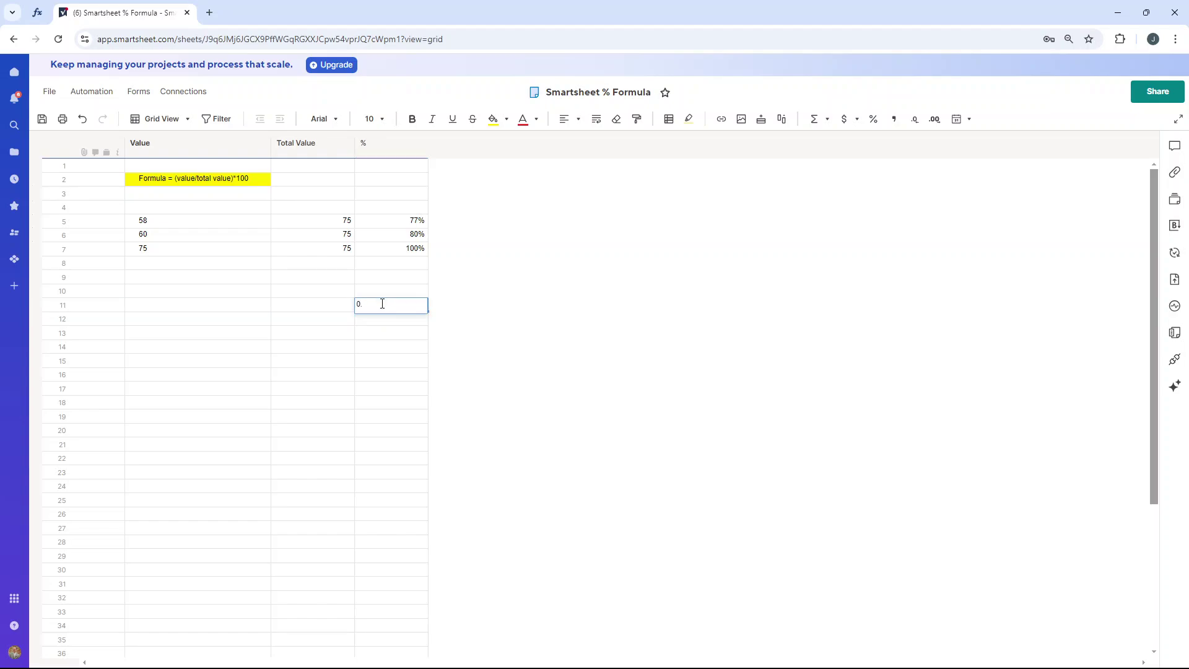
{"action": "type", "text": ".1"}
{"action": "key", "text": "Return"}
{"action": "type", "text": "0.45"}
{"action": "key", "text": "Return"}
{"action": "type", "text": "0.83"}
{"action": "key", "text": "Return"}
{"action": "left_click", "coordinate": [382, 307]}
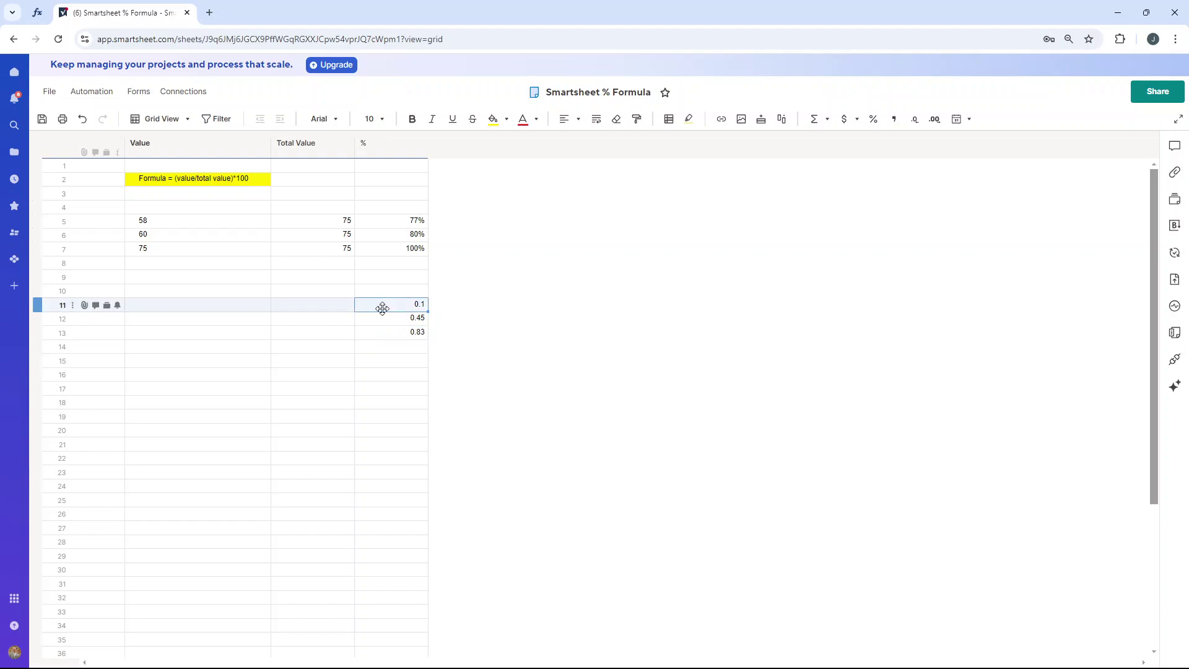
{"action": "left_click", "coordinate": [420, 318]}
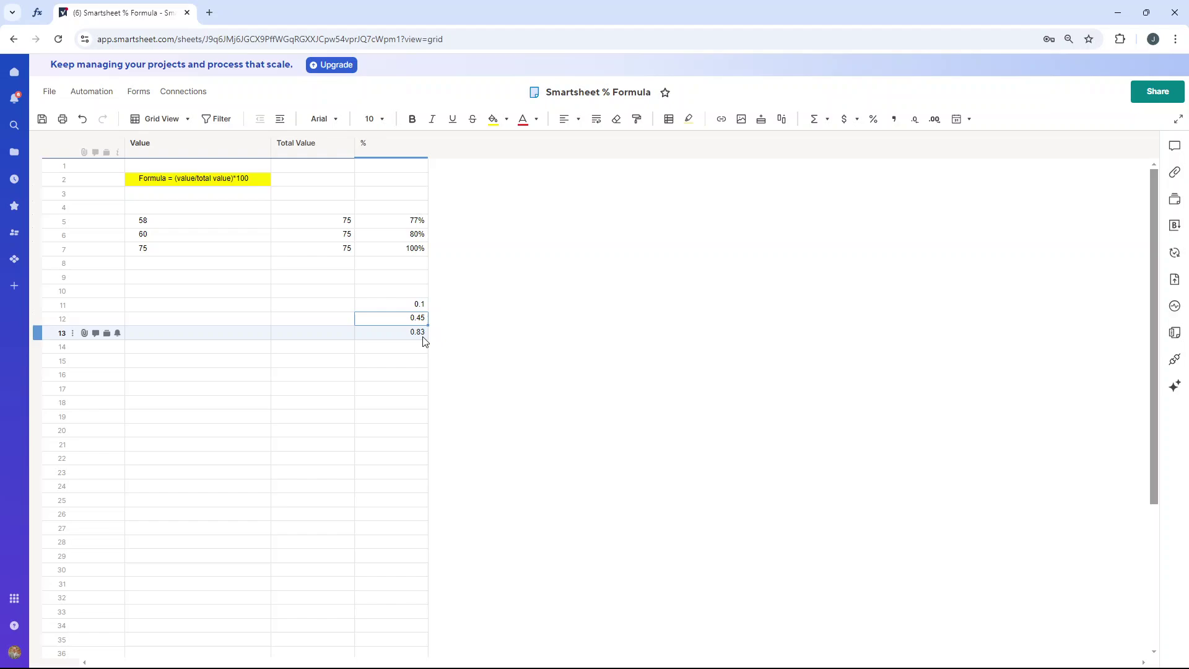
{"action": "left_click", "coordinate": [421, 335]}
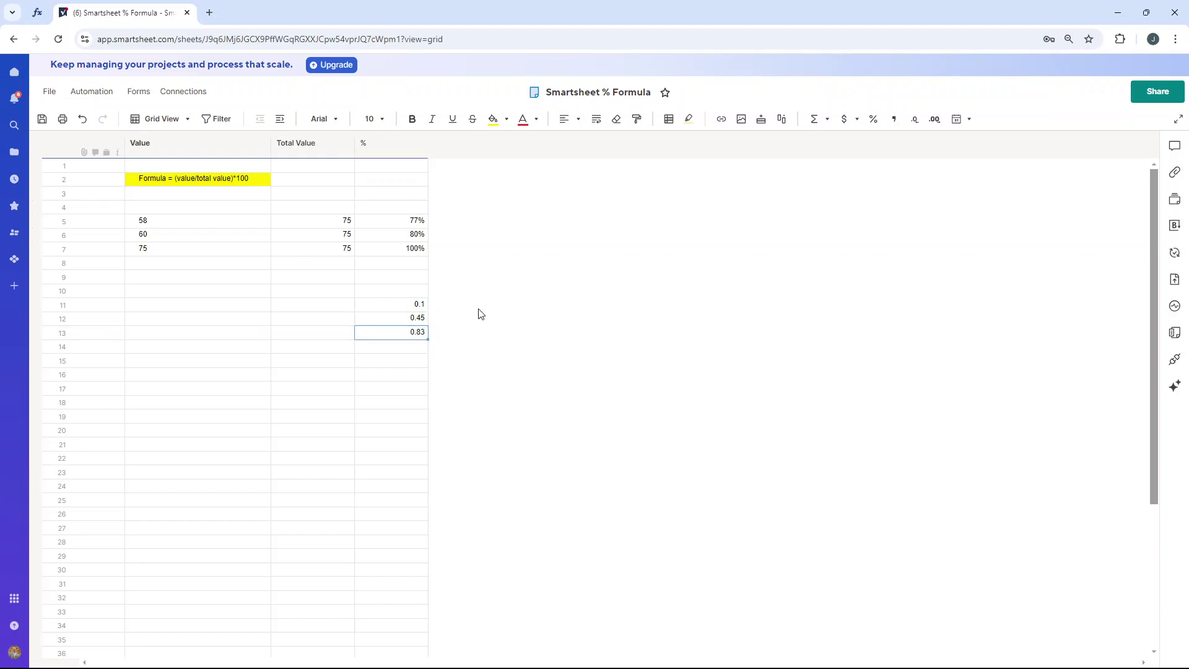
{"action": "left_click", "coordinate": [424, 307]}
Apply percentage format to 0.1, 0.45 and 0.83 so they read 10%, 45%, 83%
{"action": "left_click", "coordinate": [875, 120]}
{"action": "left_click", "coordinate": [425, 319]}
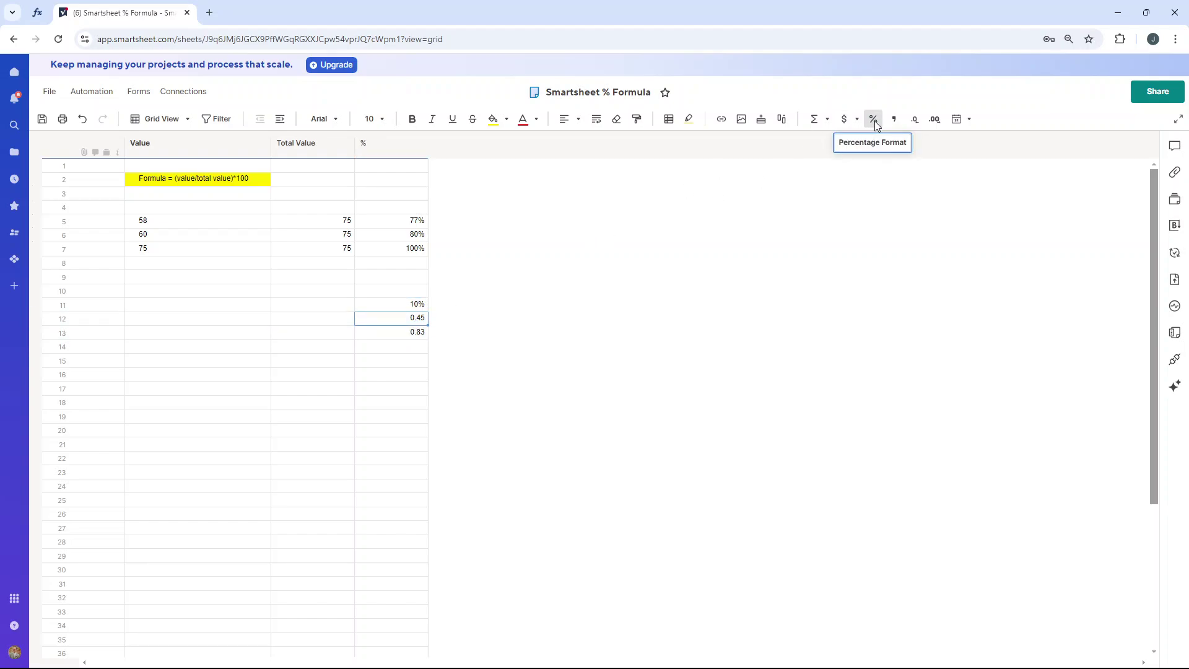
{"action": "left_click_drag", "start_coordinate": [403, 318], "coordinate": [393, 332]}
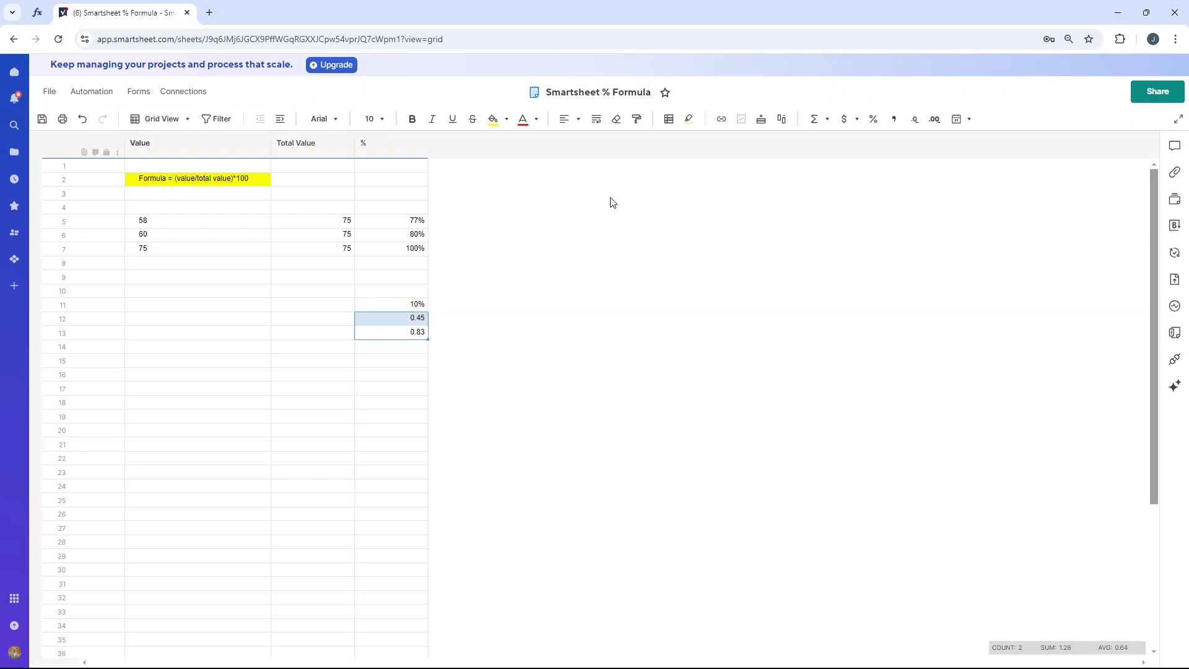
{"action": "left_click", "coordinate": [873, 119]}
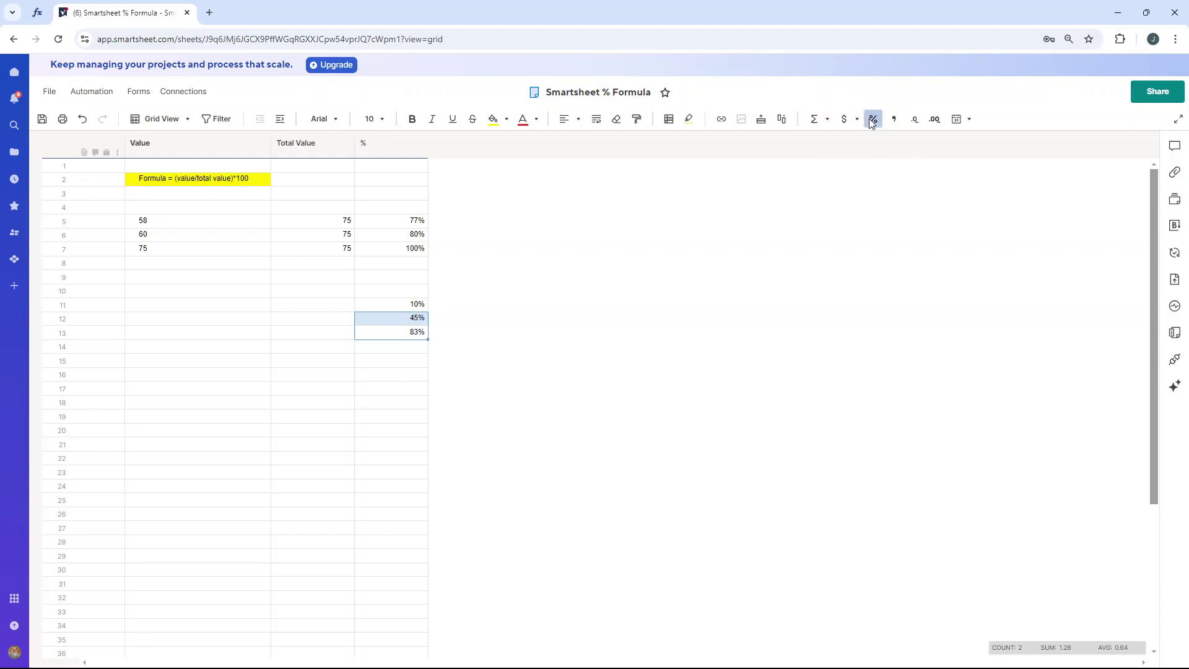
{"action": "left_click", "coordinate": [418, 304]}
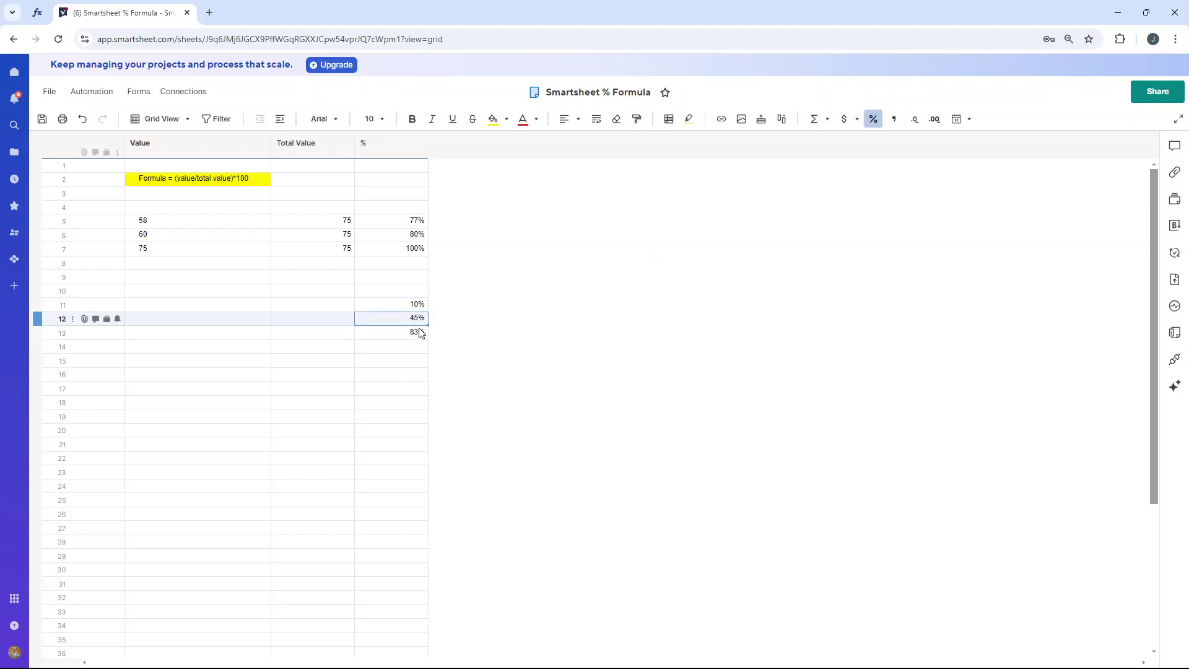
{"action": "left_click", "coordinate": [419, 333]}
{"action": "left_click", "coordinate": [529, 318]}
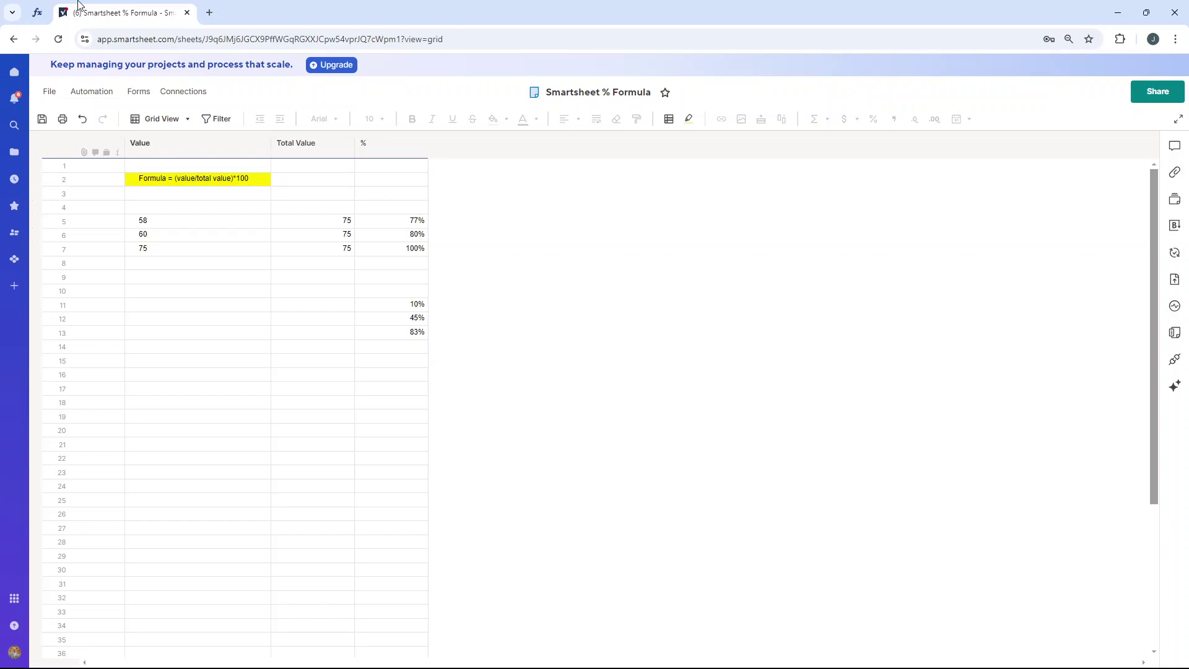
Show Function Assist's Generate A New Formula form, trying its description, formatting and column-name boxes
{"action": "left_click", "coordinate": [41, 5]}
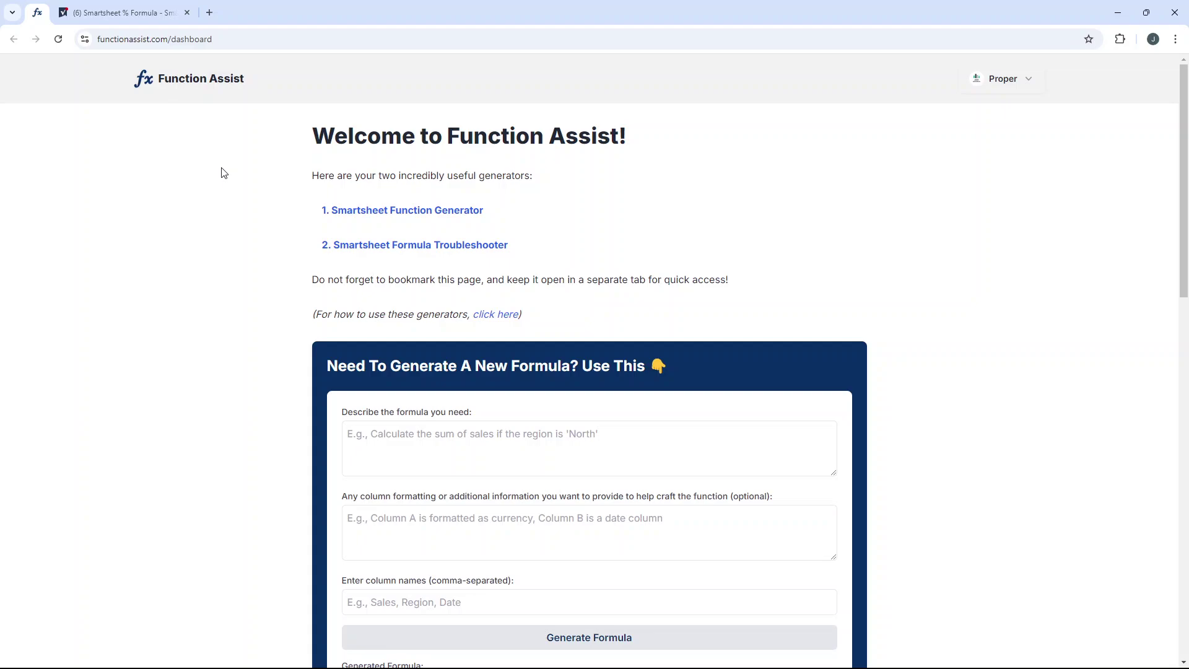
{"action": "scroll", "coordinate": [260, 209], "scroll_direction": "down", "scroll_amount": 3}
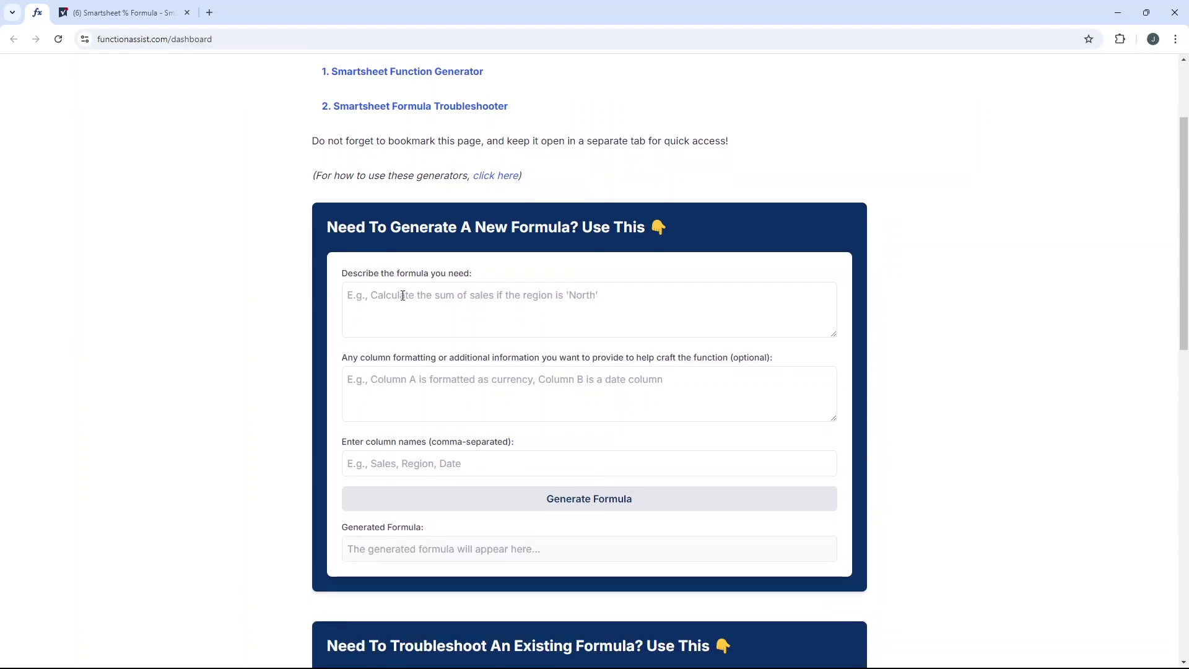
{"action": "scroll", "coordinate": [301, 233], "scroll_direction": "up", "scroll_amount": 3}
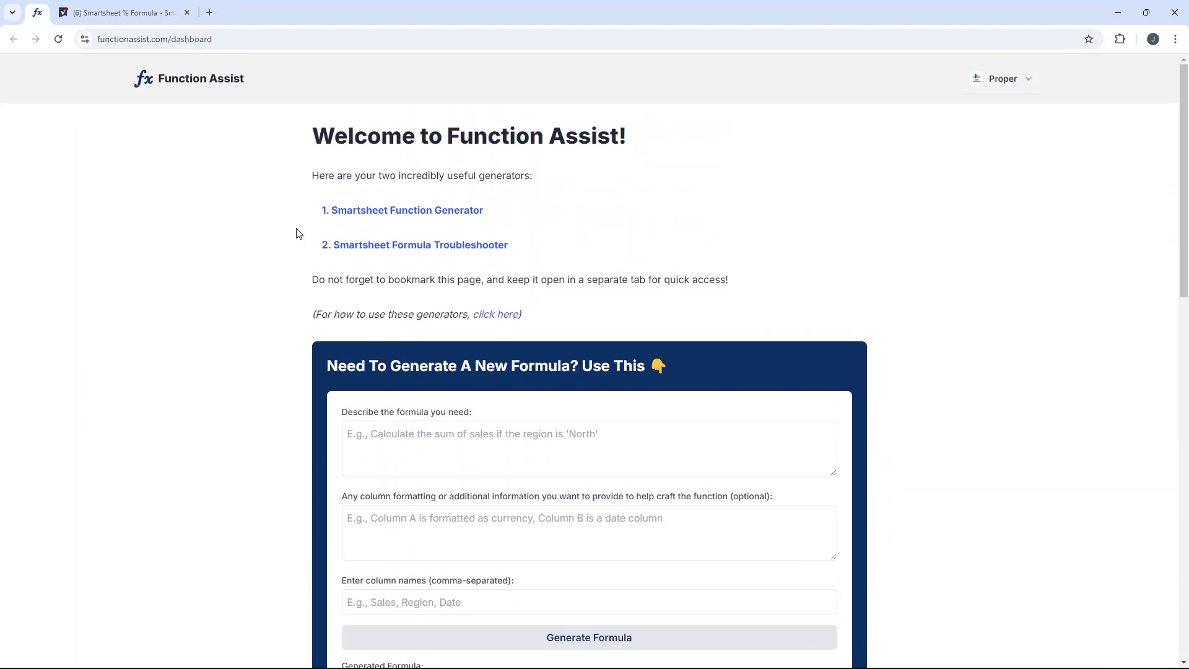
{"action": "scroll", "coordinate": [297, 233], "scroll_direction": "down", "scroll_amount": 3}
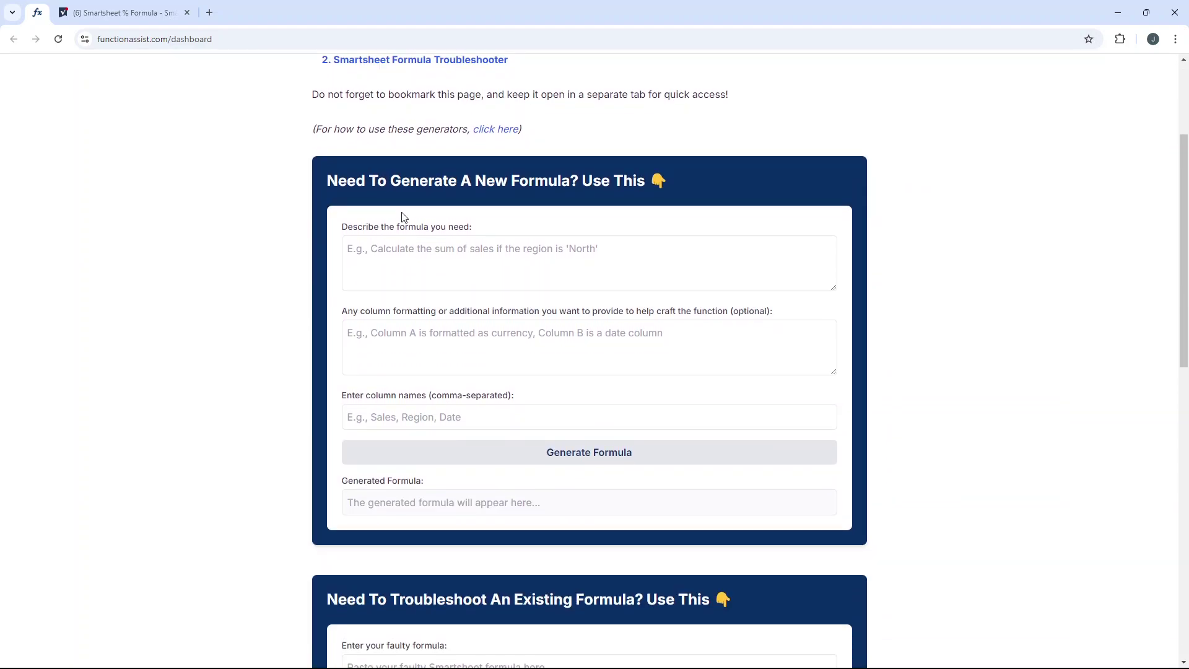
{"action": "left_click", "coordinate": [394, 243]}
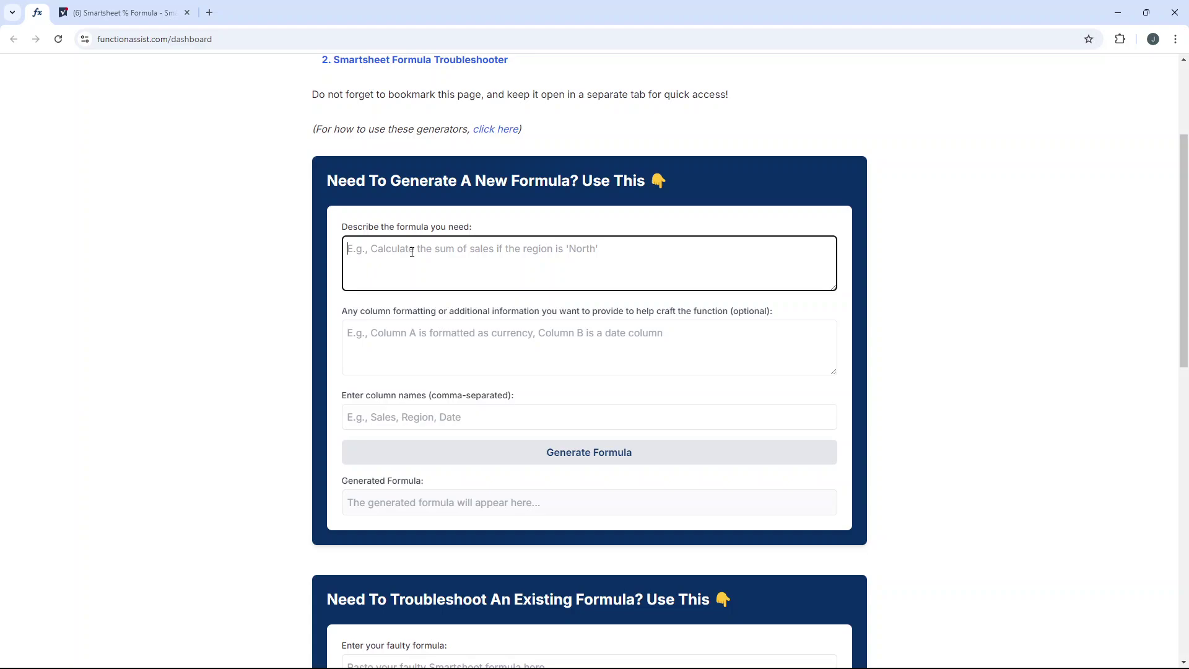
{"action": "left_click", "coordinate": [444, 324]}
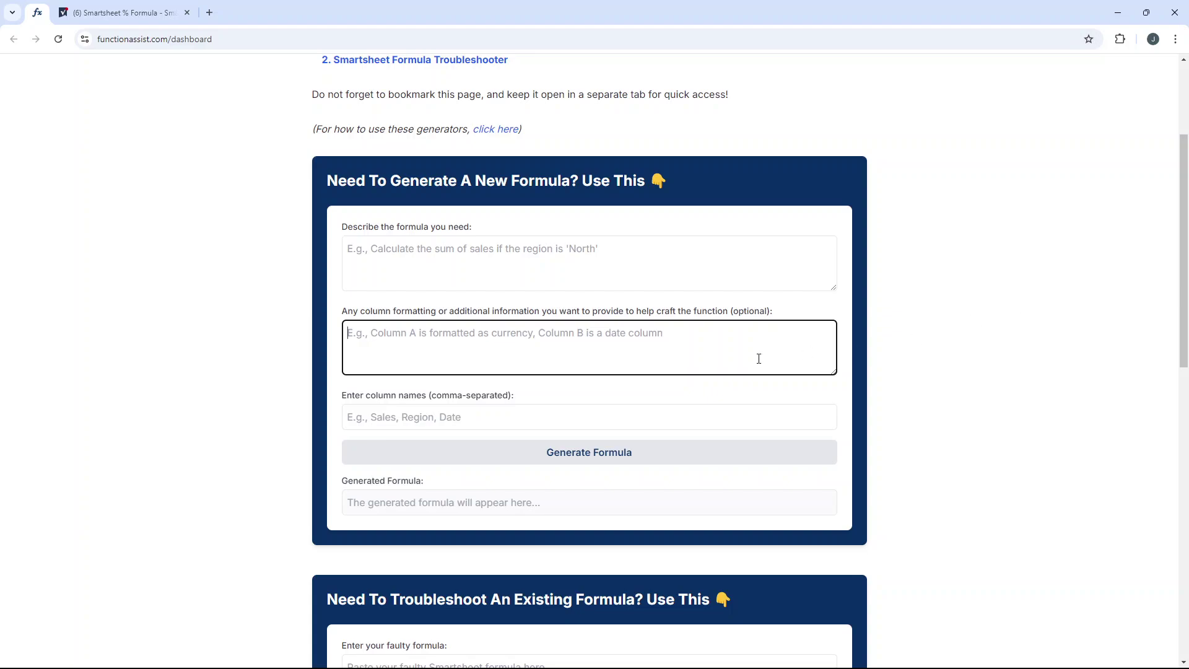
{"action": "left_click", "coordinate": [508, 410]}
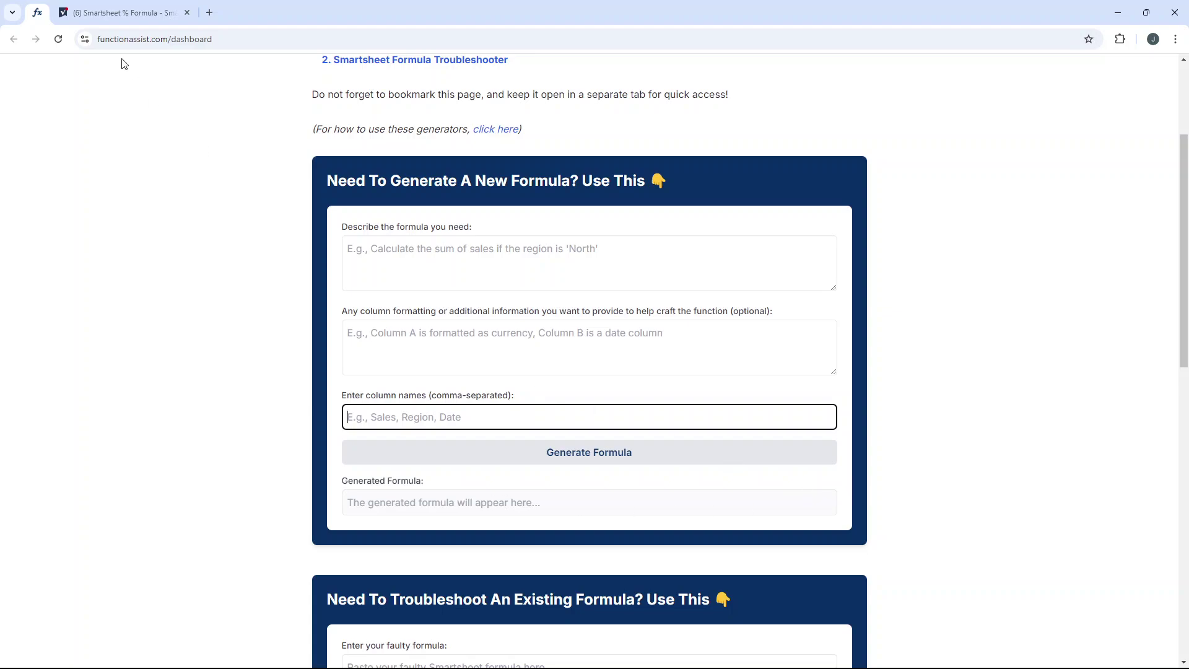
Return to the Smartsheet sheet and clear the cell selection
{"action": "left_click", "coordinate": [121, 12]}
{"action": "left_click", "coordinate": [348, 251]}
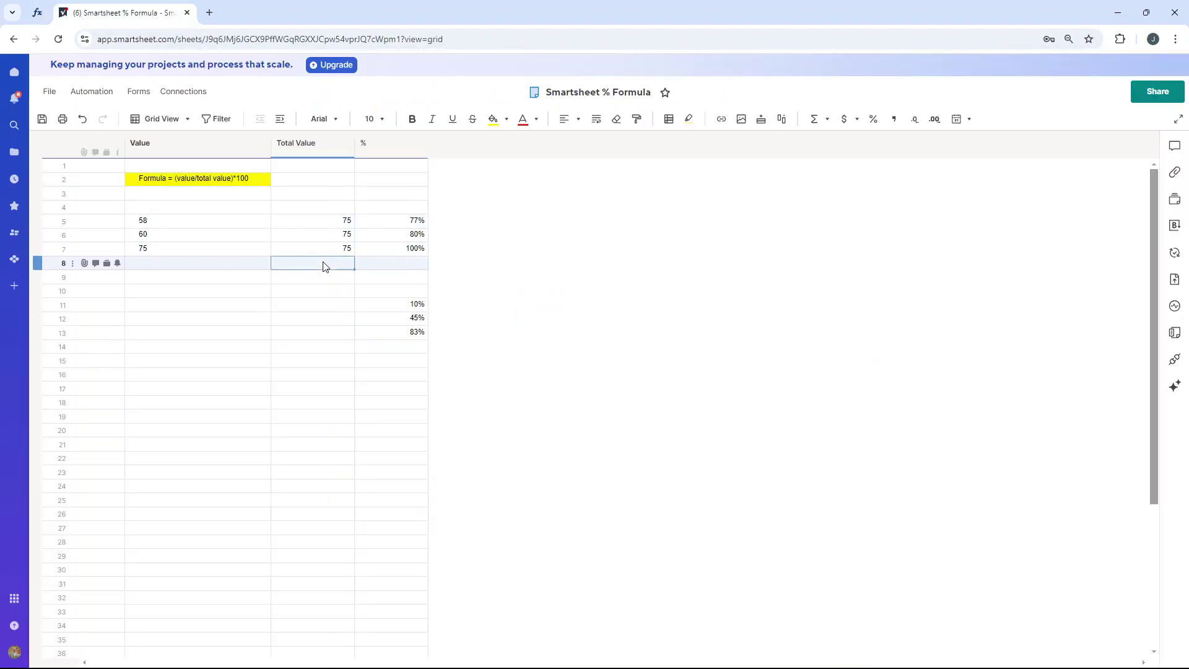
{"action": "left_click", "coordinate": [693, 273]}
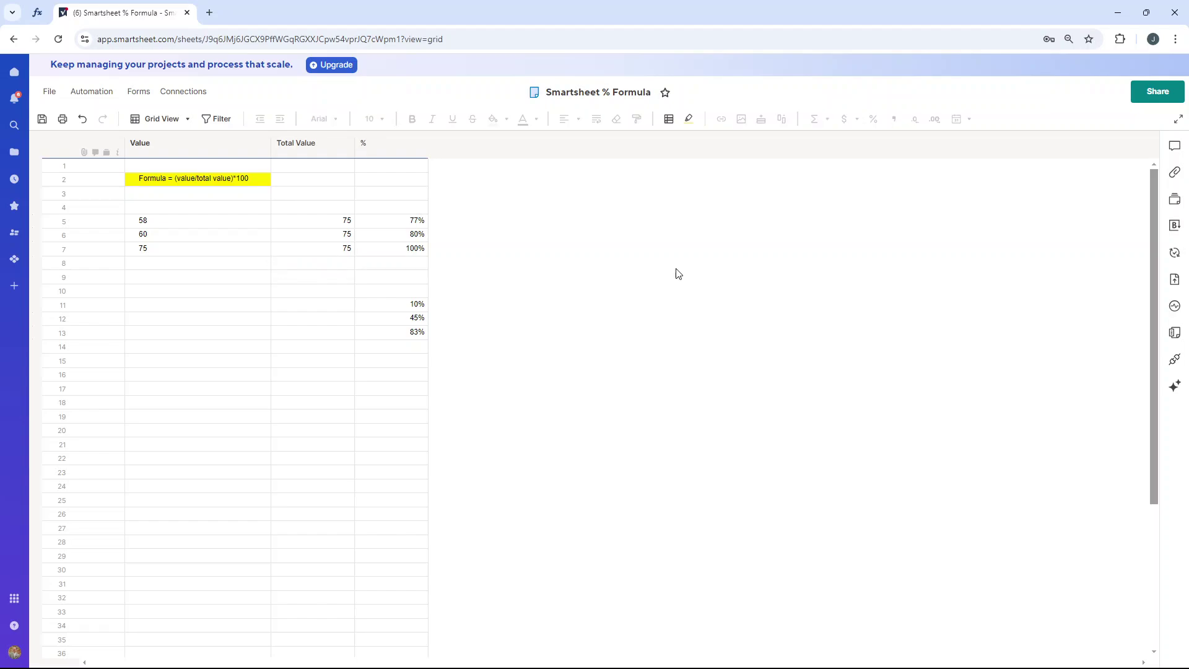
Review Function Assist's Troubleshoot section and faulty-formula box, leaving it empty
{"action": "left_click", "coordinate": [37, 12]}
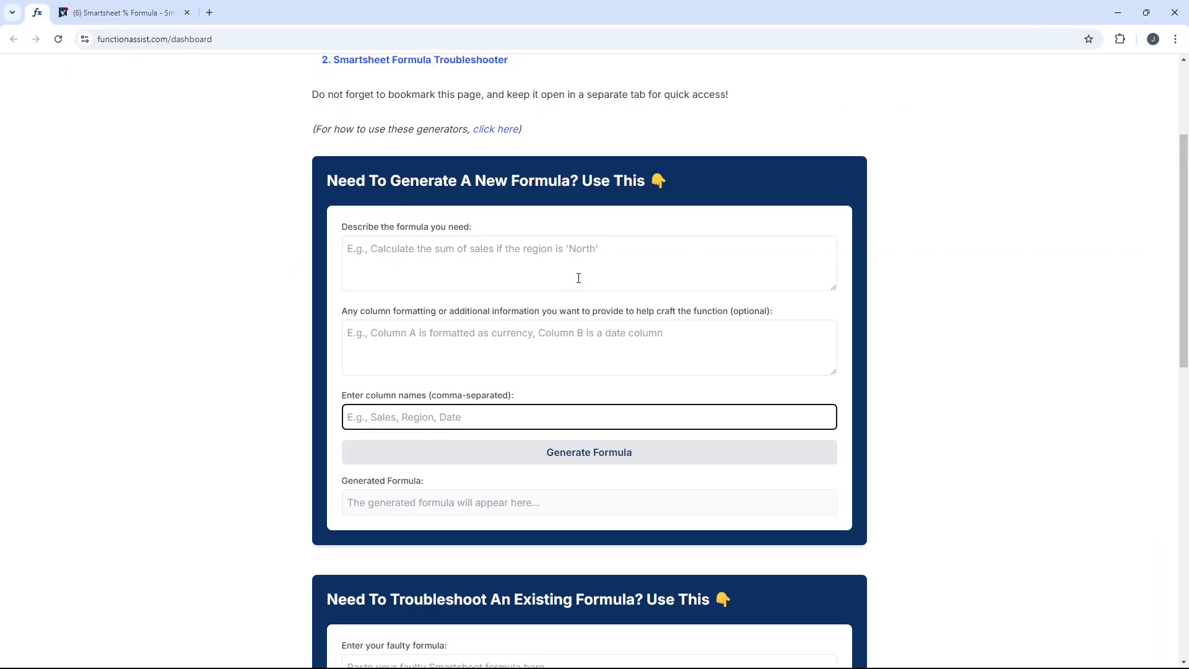
{"action": "scroll", "coordinate": [579, 275], "scroll_direction": "down", "scroll_amount": 3}
{"action": "scroll", "coordinate": [973, 324], "scroll_direction": "down", "scroll_amount": 3}
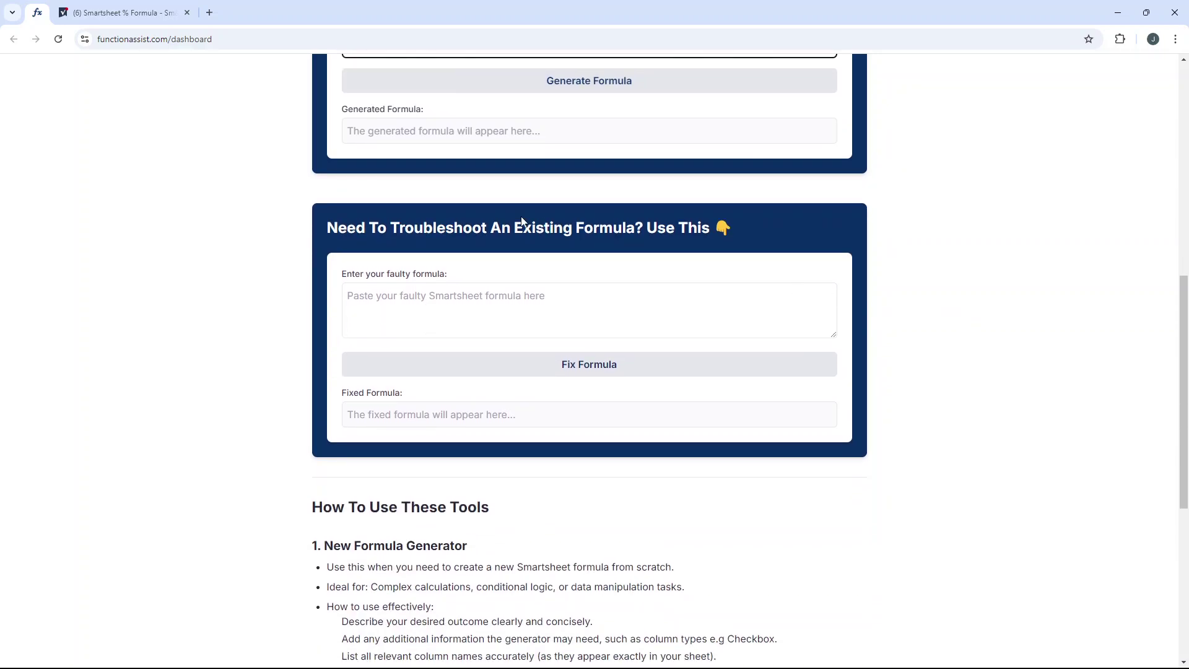
{"action": "triple_click", "coordinate": [440, 228]}
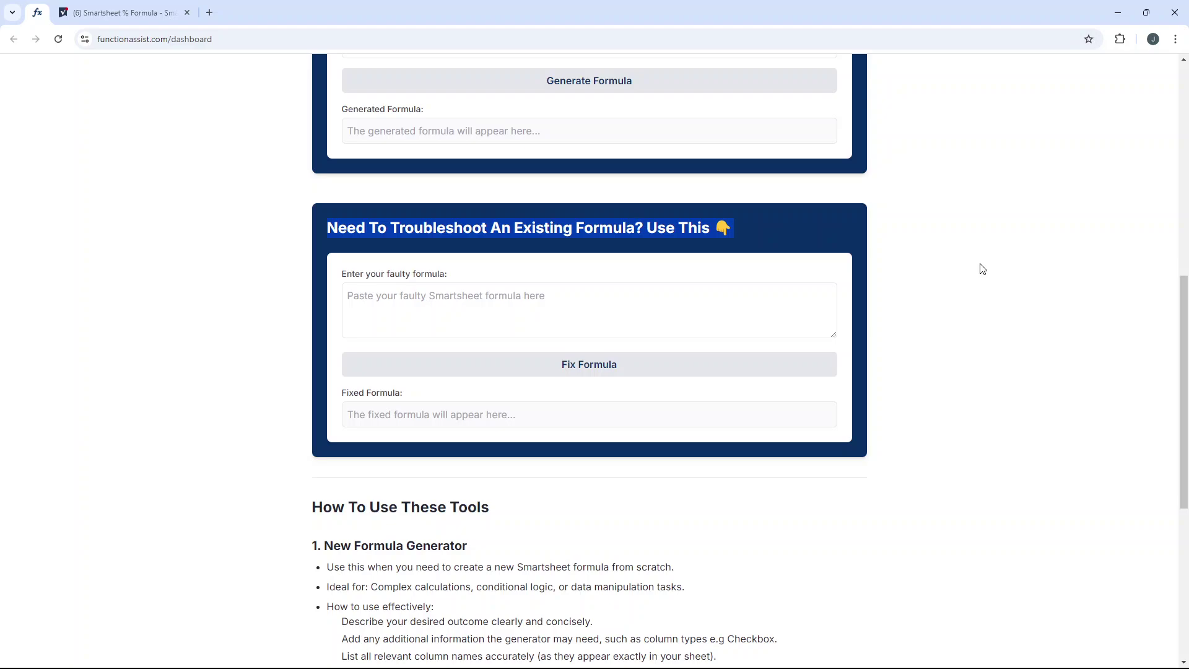
{"action": "left_click", "coordinate": [468, 292]}
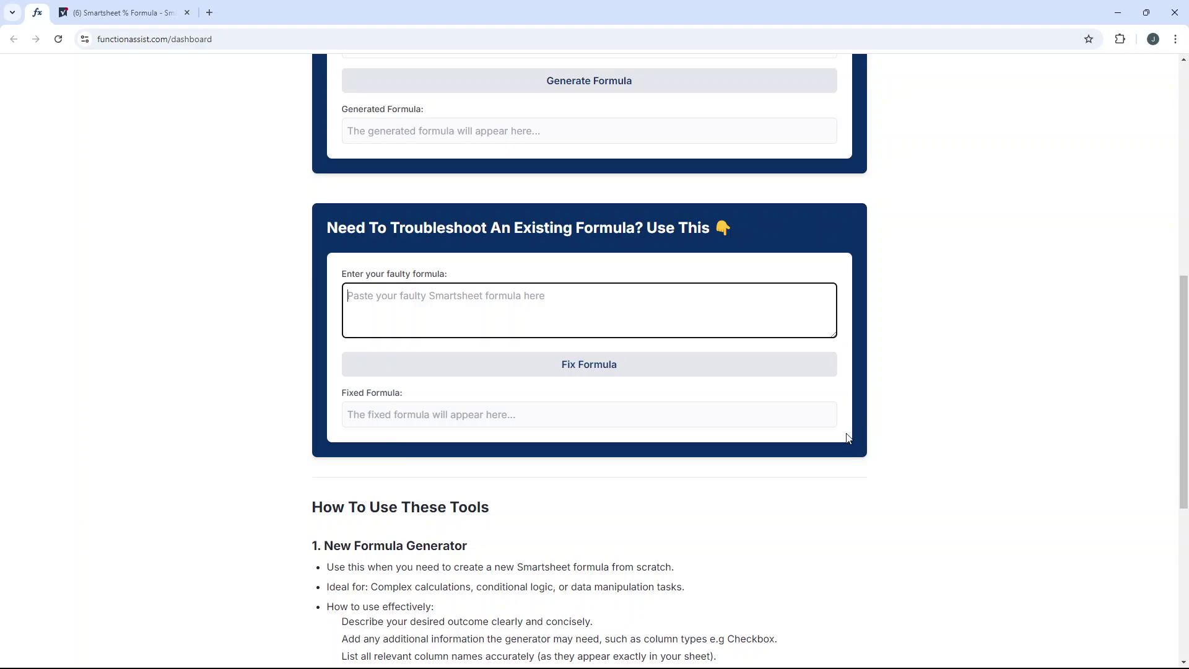
{"action": "left_click", "coordinate": [136, 6]}
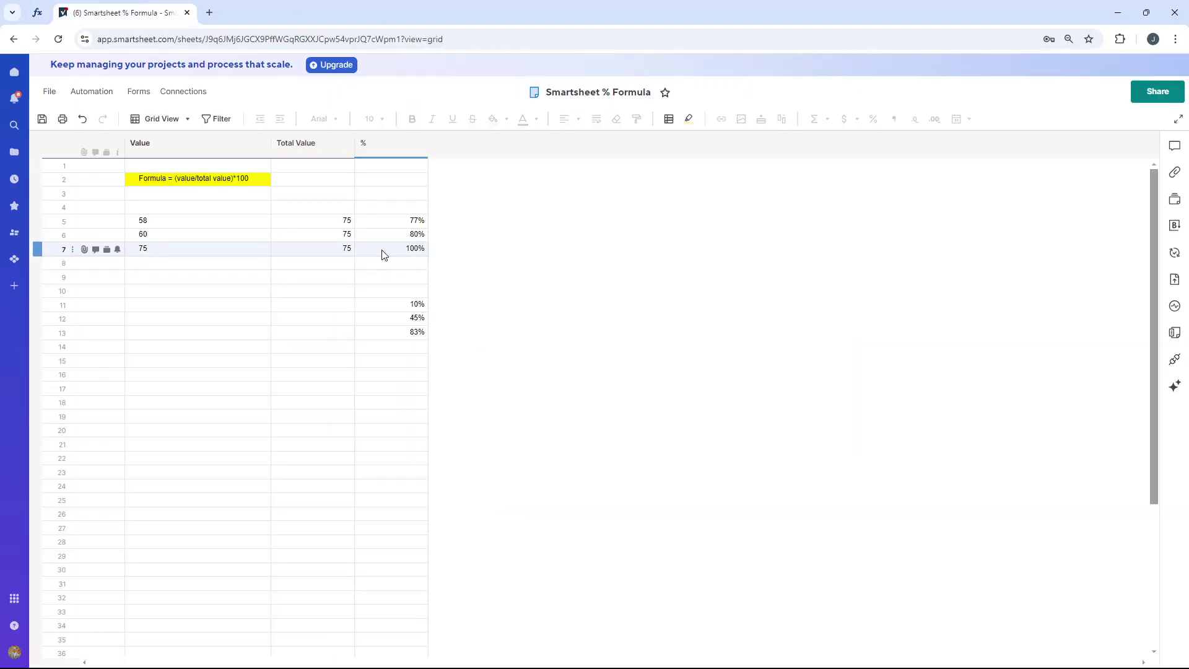
{"action": "left_click", "coordinate": [37, 13]}
{"action": "scroll", "coordinate": [556, 257], "scroll_direction": "up", "scroll_amount": 3}
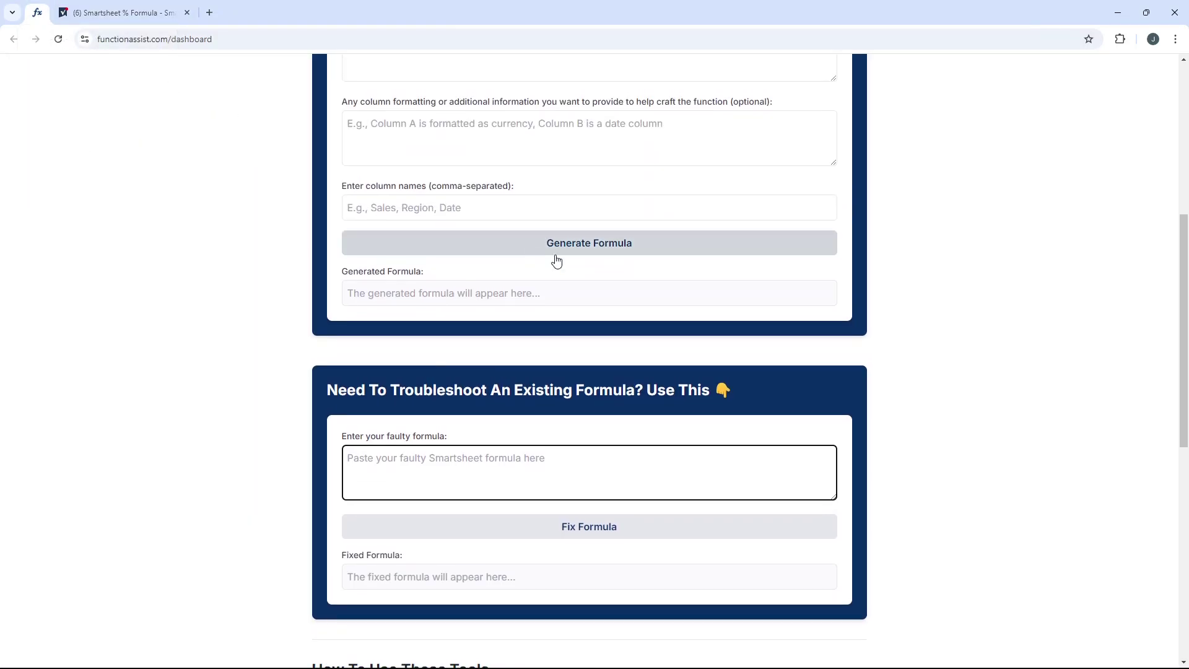
{"action": "scroll", "coordinate": [719, 281], "scroll_direction": "up", "scroll_amount": 4}
{"action": "scroll", "coordinate": [807, 291], "scroll_direction": "up", "scroll_amount": 3}
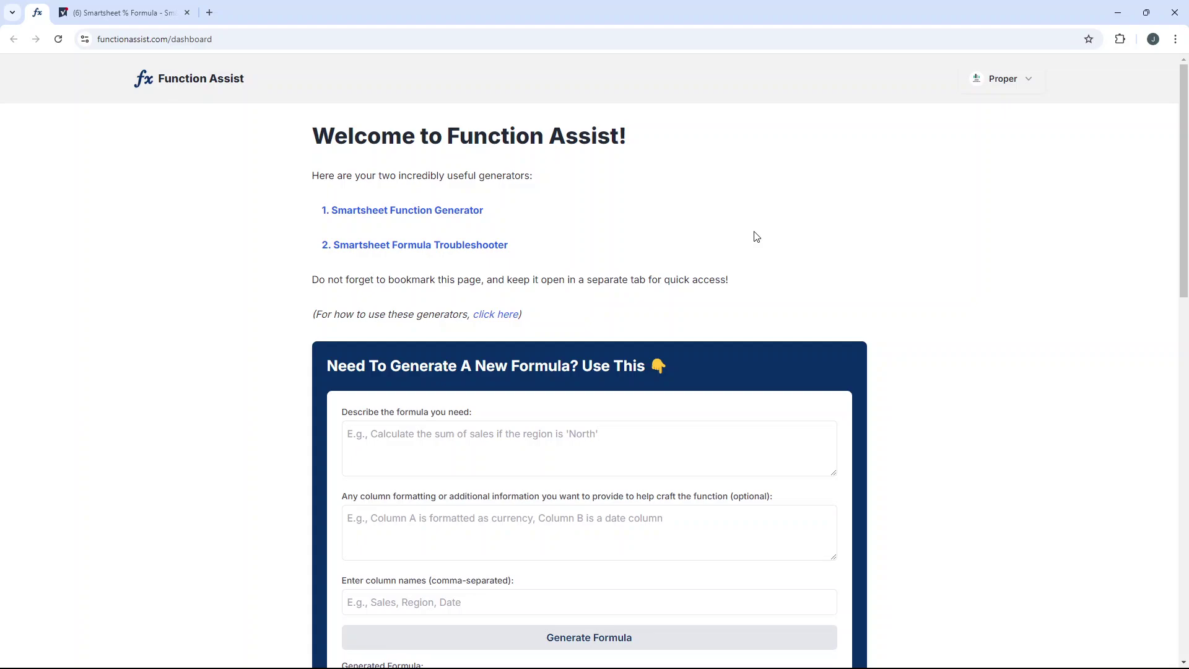
{"action": "scroll", "coordinate": [756, 236], "scroll_direction": "down", "scroll_amount": 4}
{"action": "scroll", "coordinate": [755, 234], "scroll_direction": "down", "scroll_amount": 4}
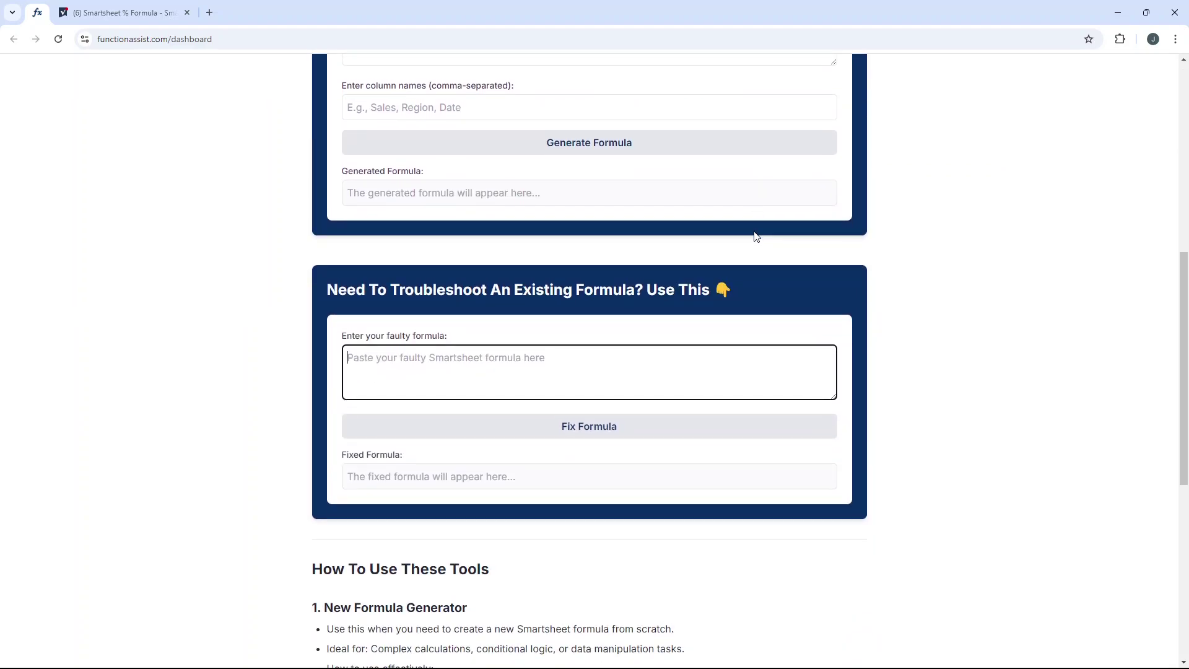
{"action": "left_click", "coordinate": [124, 12]}
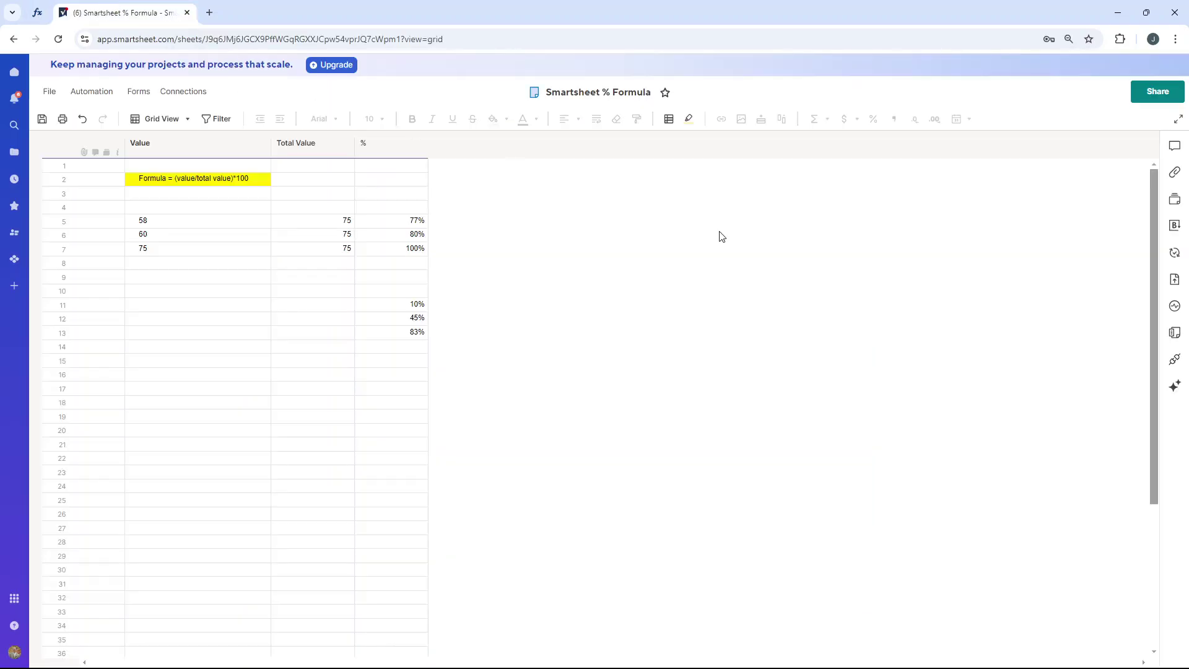